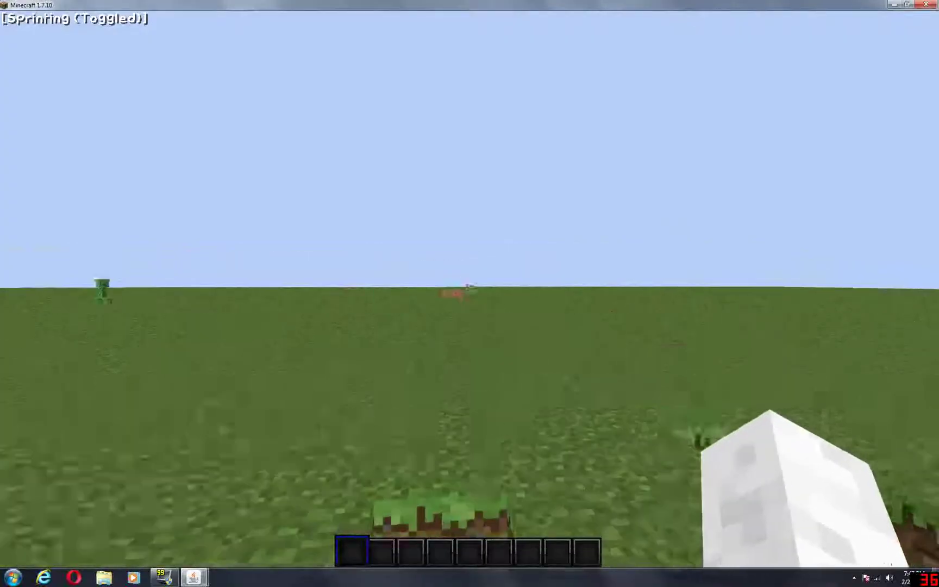
Sprint across the superflat grass world past horses, pigs and creepers
key(w)
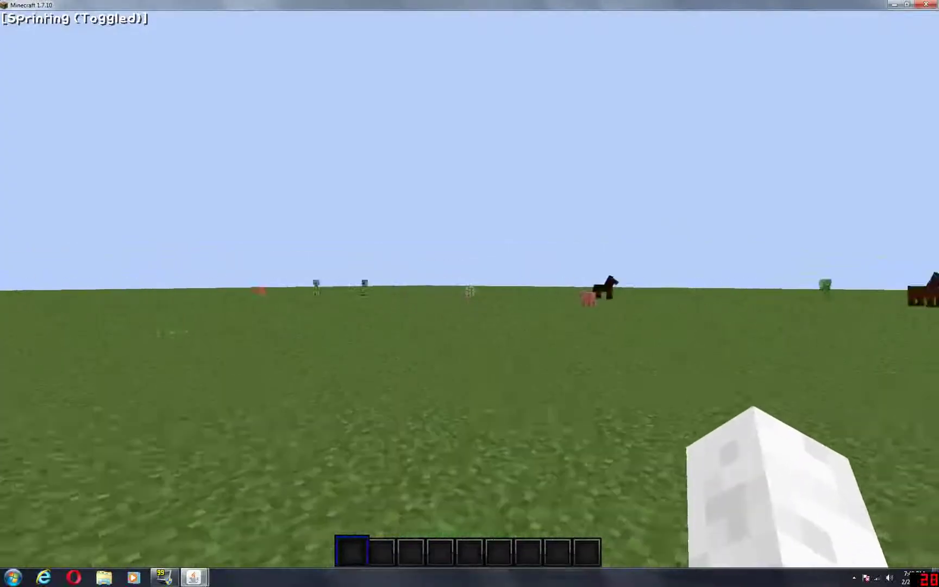
key(w)
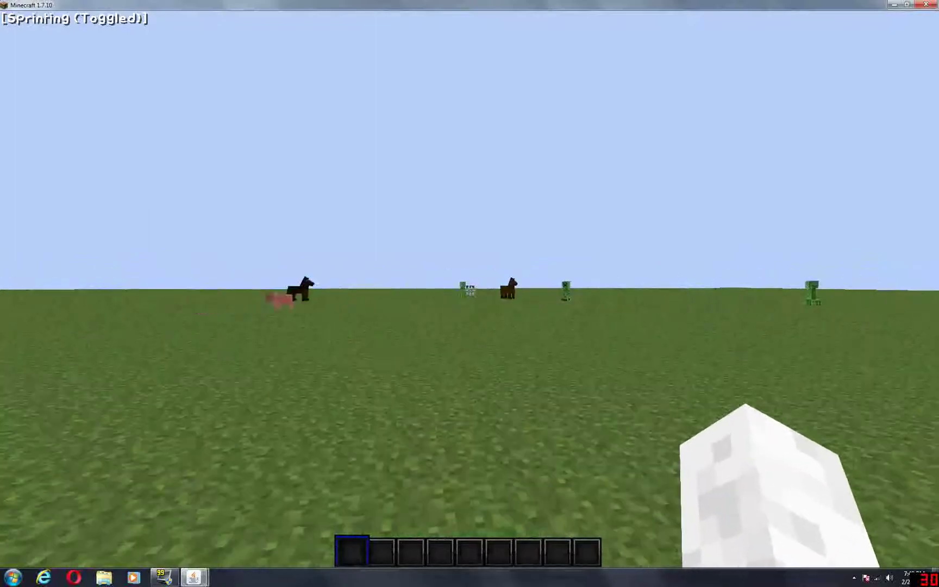
key(w)
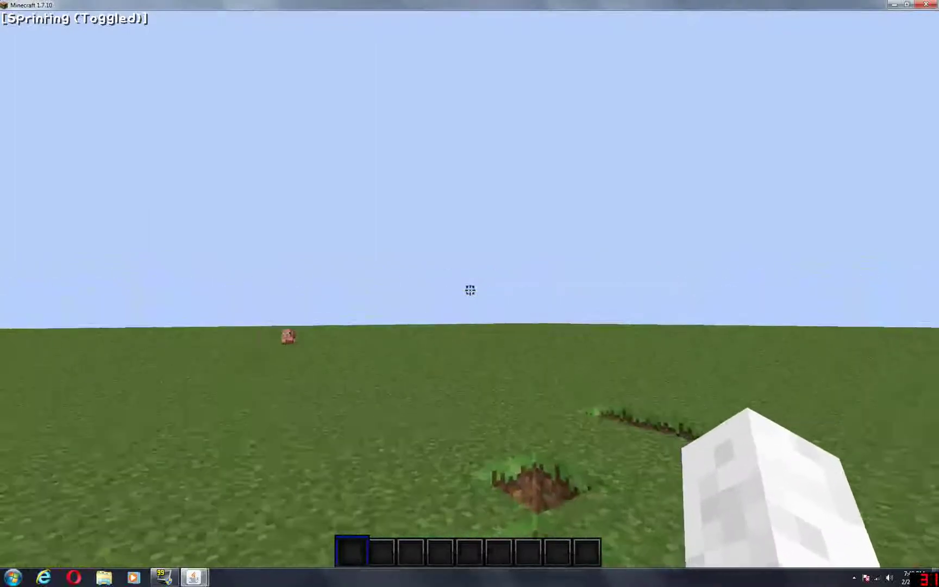
key(w)
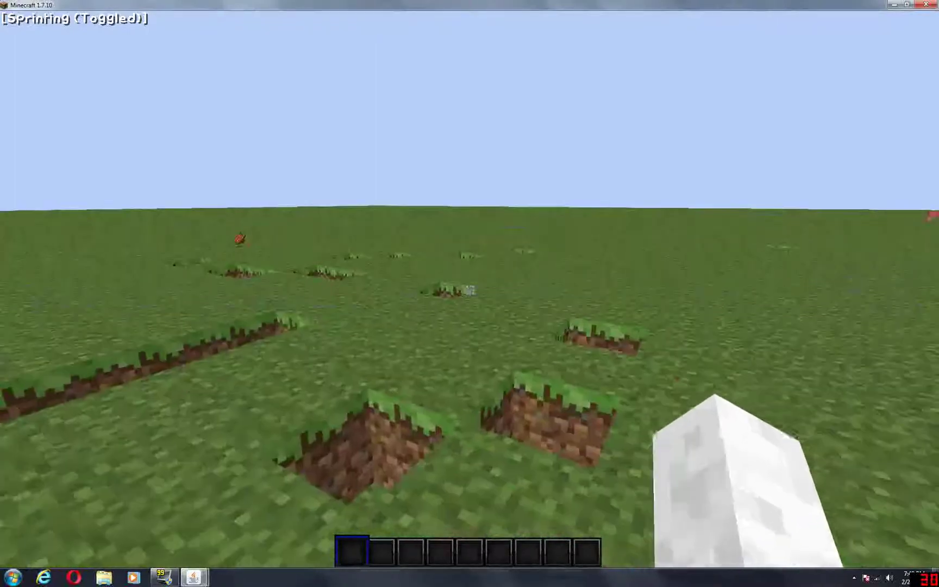
key(w)
key(w)
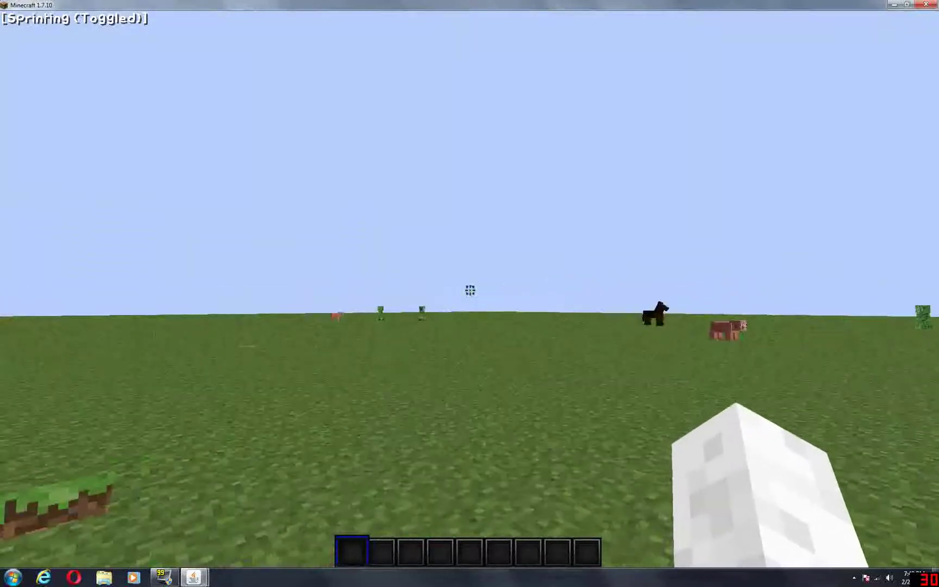
key(w)
key(w)
key(w)
key(w)
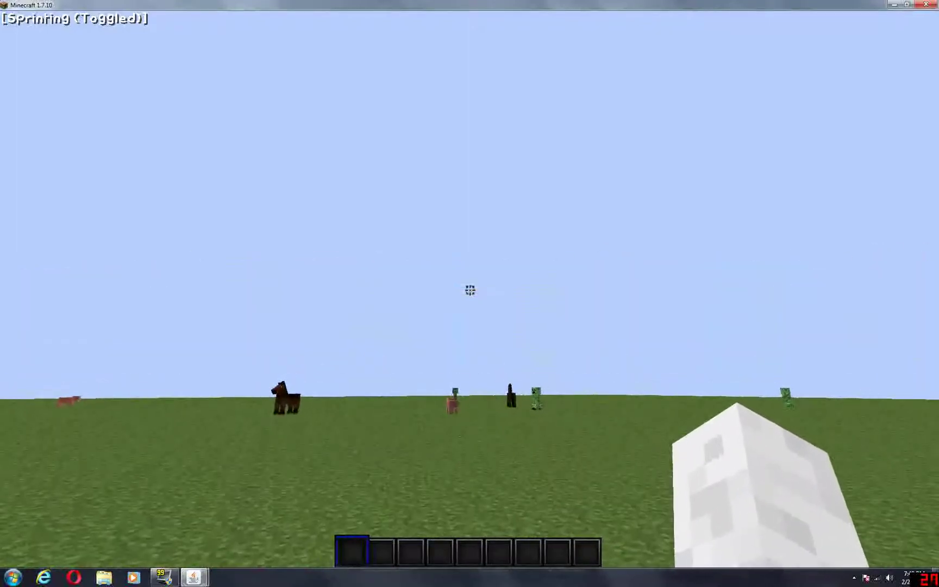
key(w)
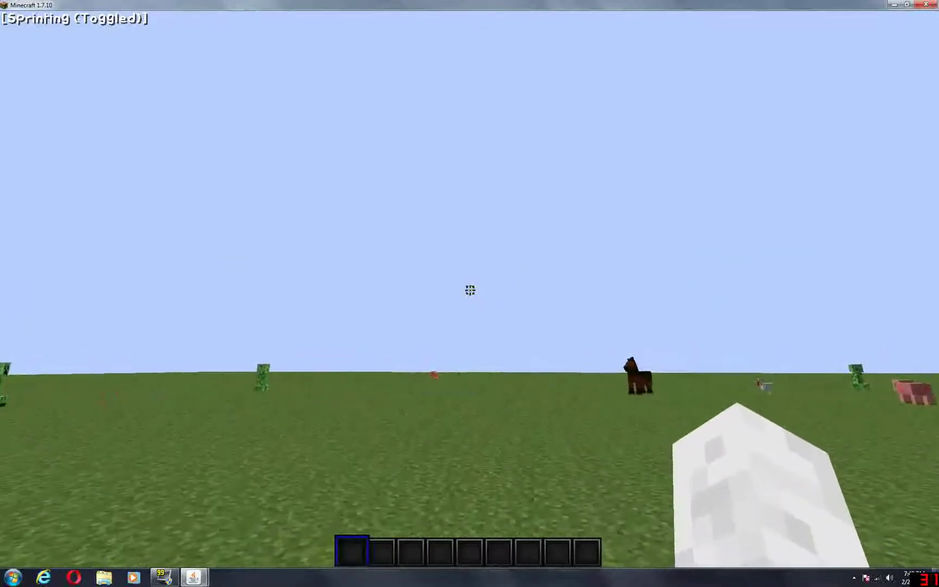
Keep walking across the grass plain, then open the game chat
key(w)
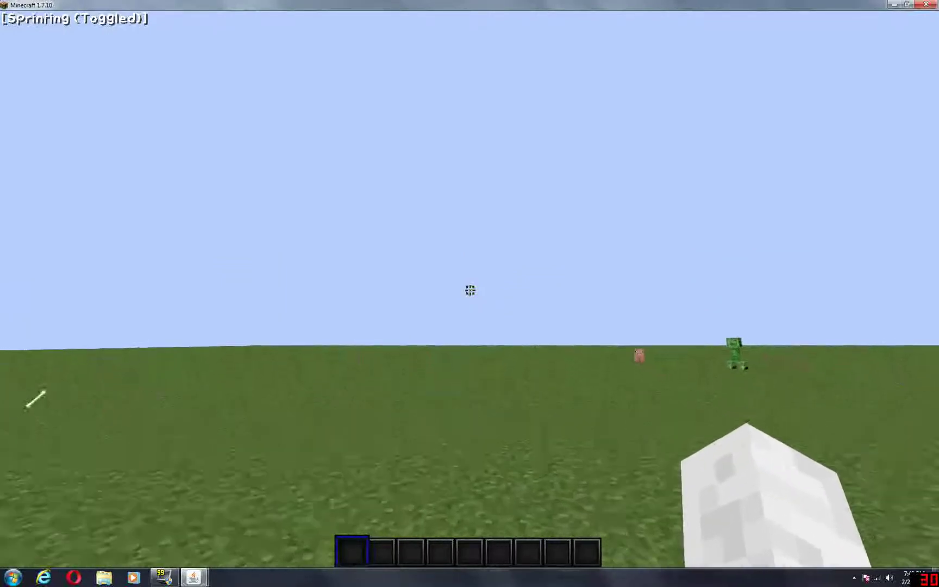
key(w)
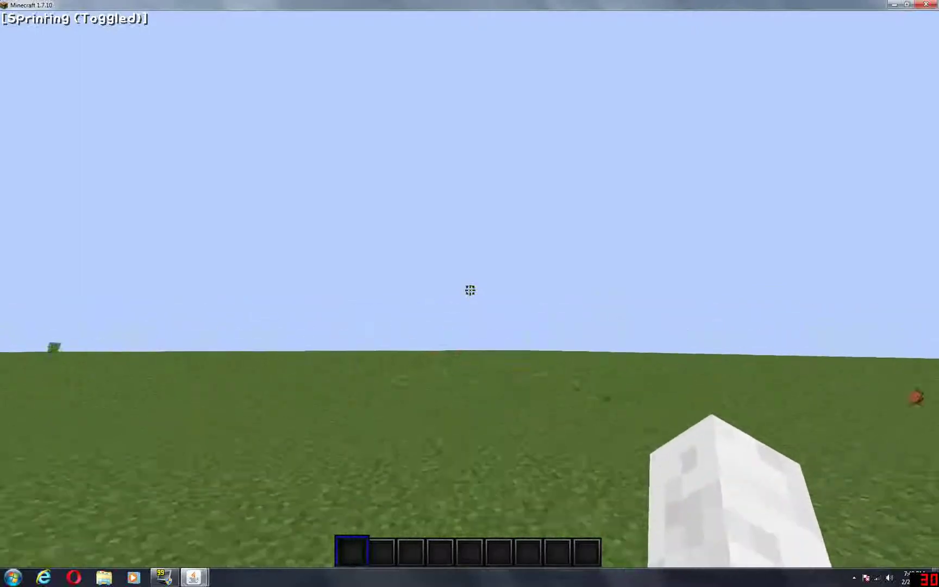
key(w)
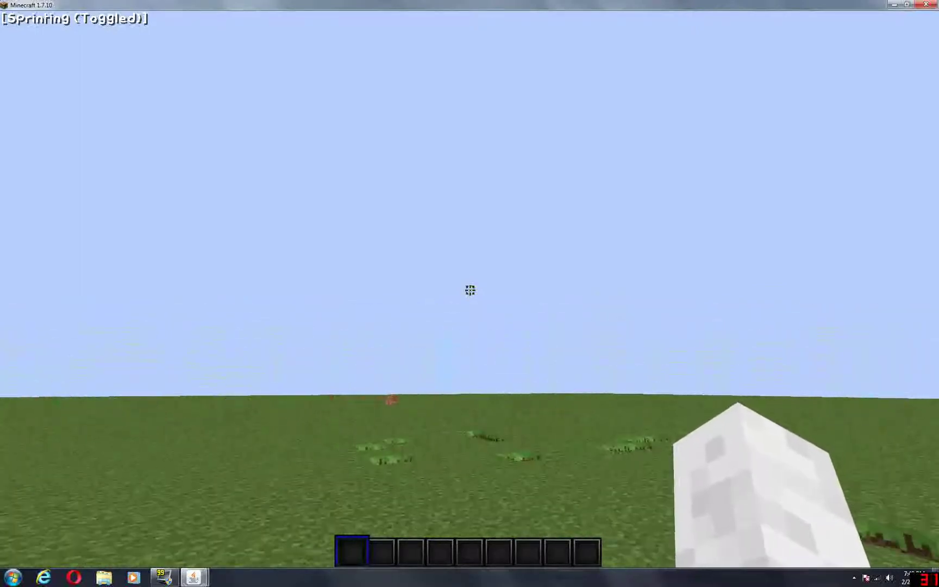
key(t)
Bring up Incognito GUI and view its Keybinds and Hack Options tabs
mouse_move(193, 577)
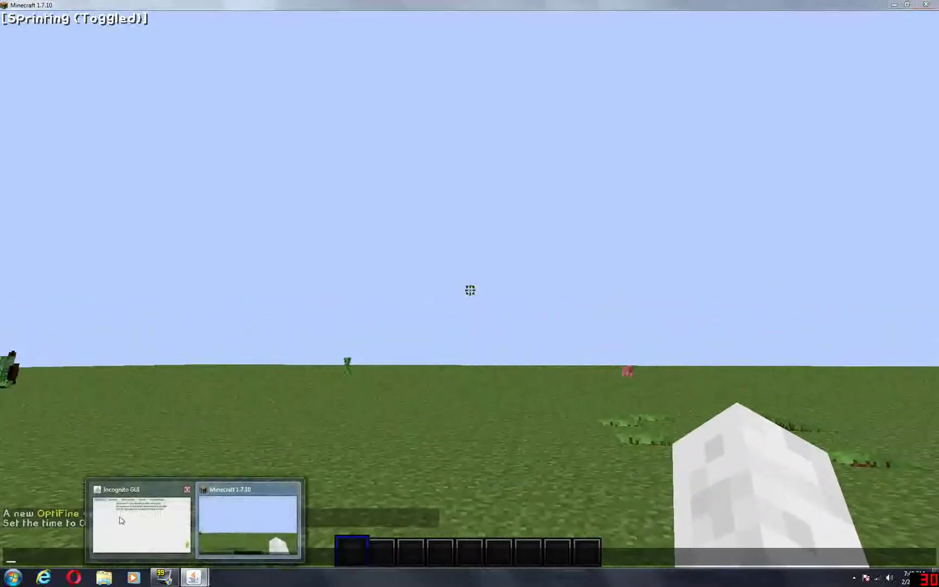
click(141, 516)
click(58, 20)
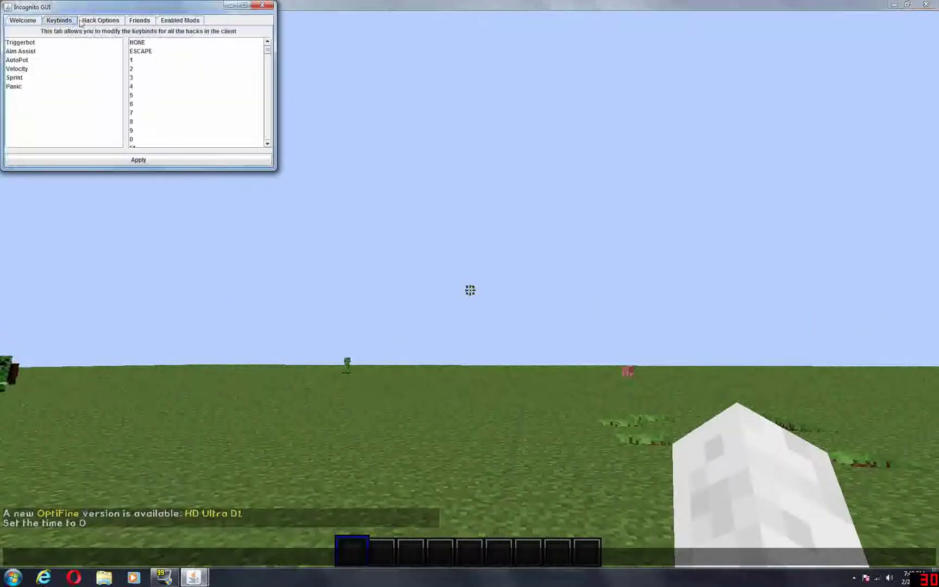
click(101, 20)
Return to the game and walk toward the group of mobs
click(392, 149)
key(w)
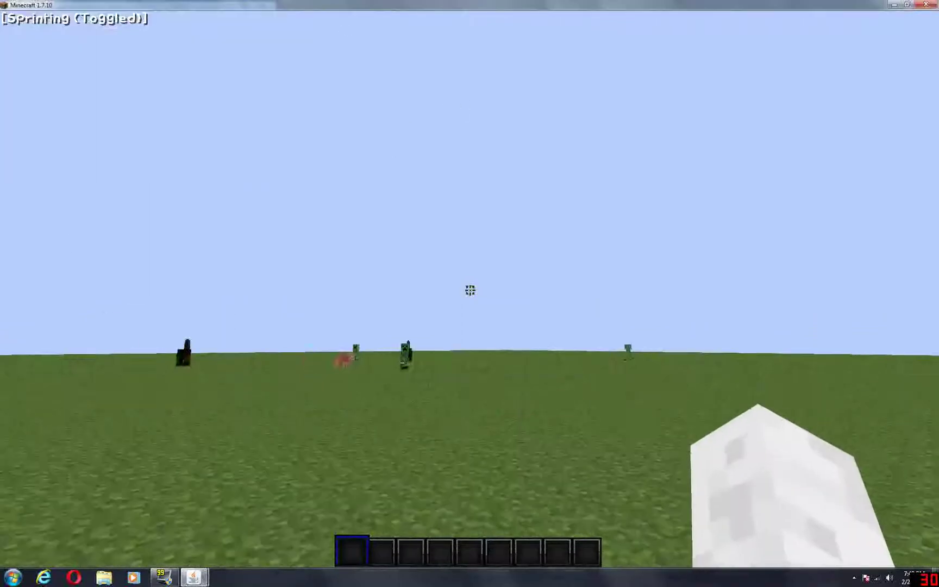
key(w)
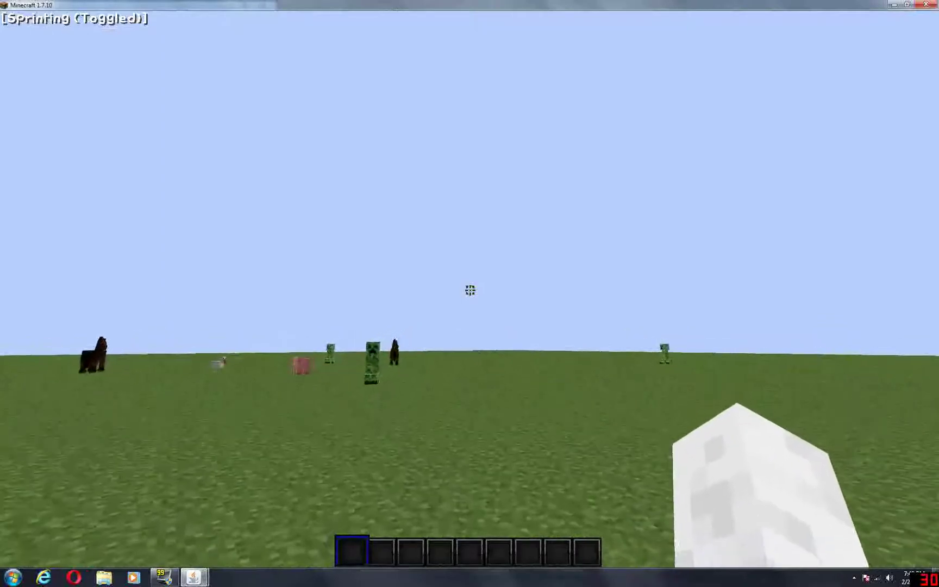
key(w)
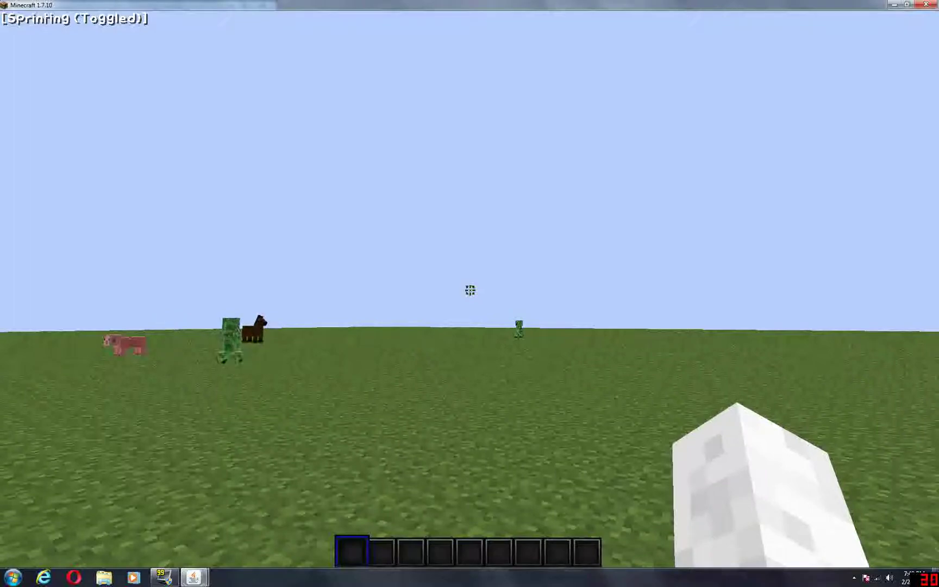
Keep walking across the plain while looking around, then open the chat
key(w)
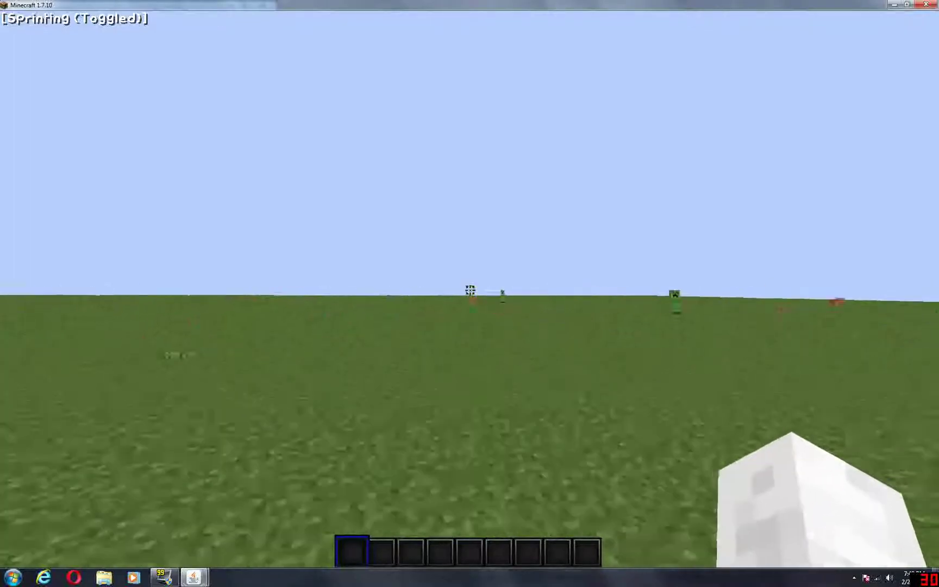
key(w)
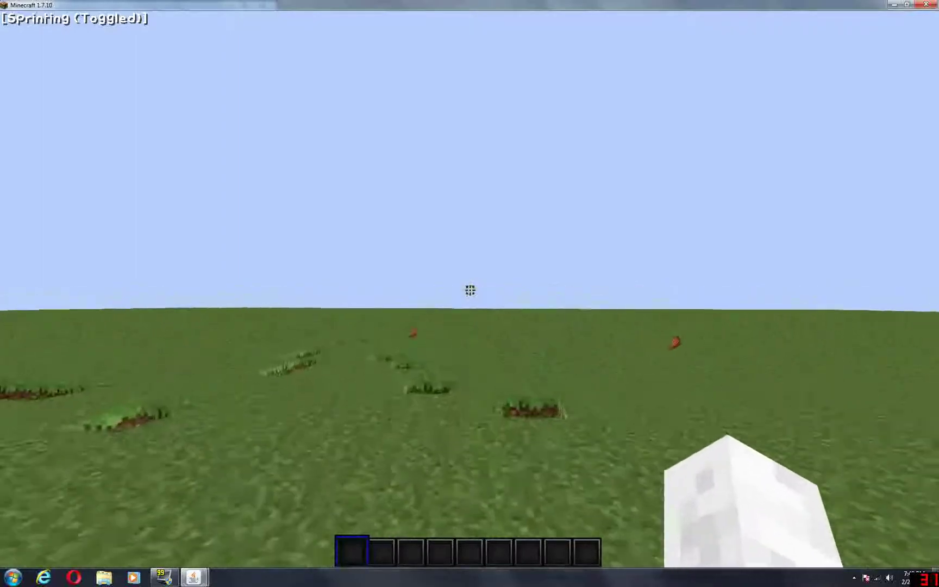
key(w)
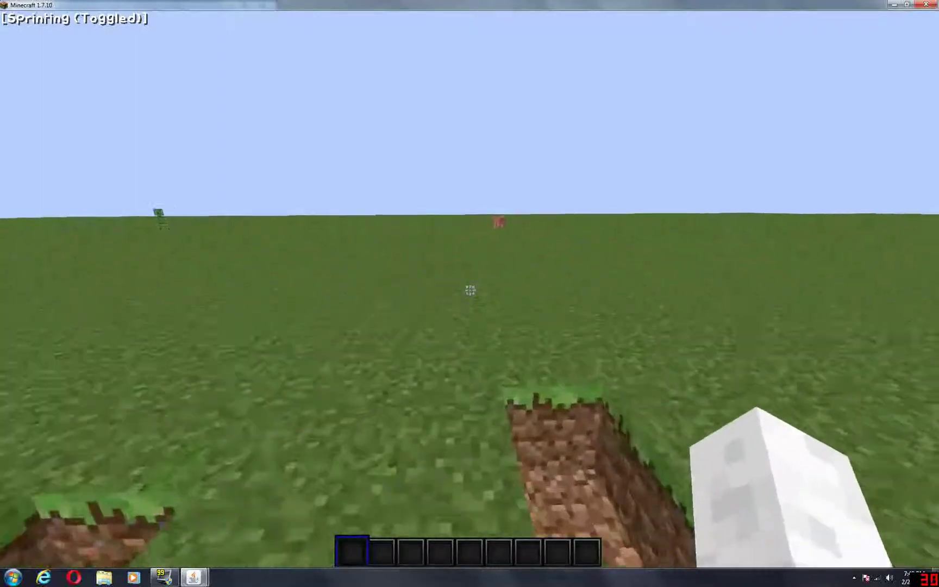
key(w)
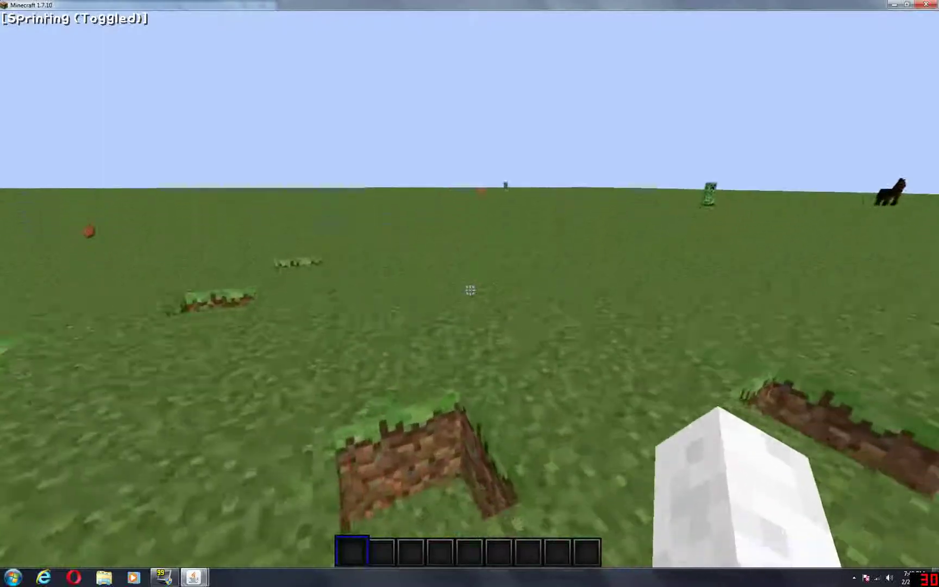
key(w)
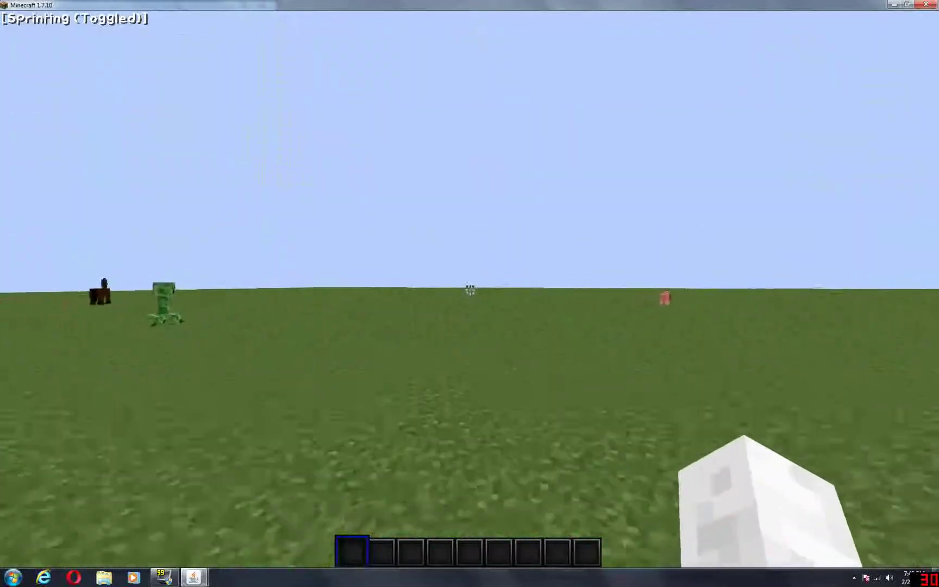
key(w)
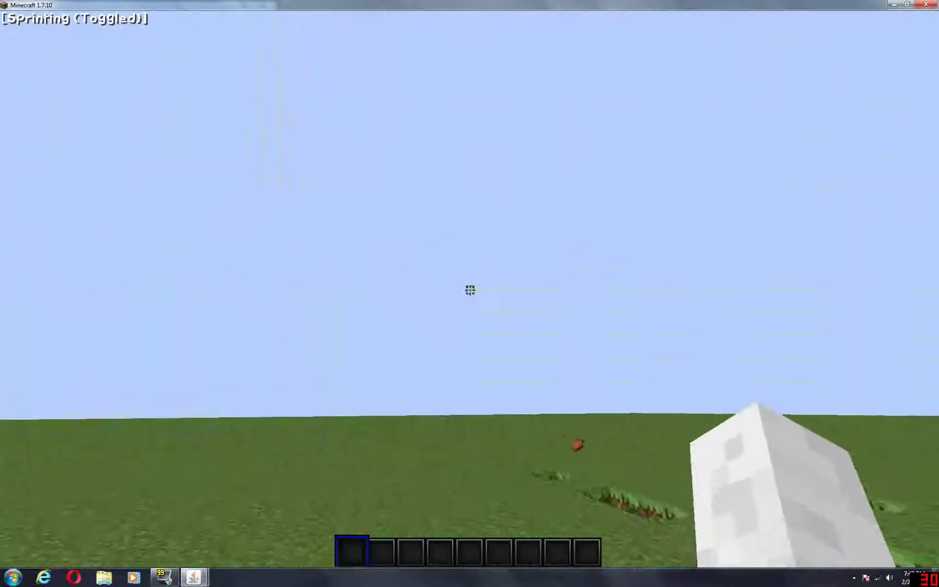
key(w)
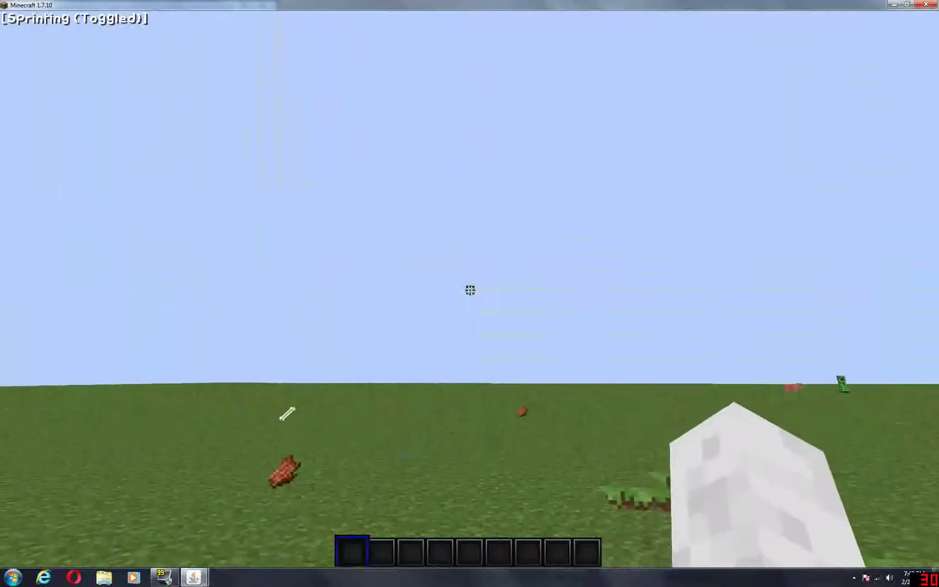
key(w)
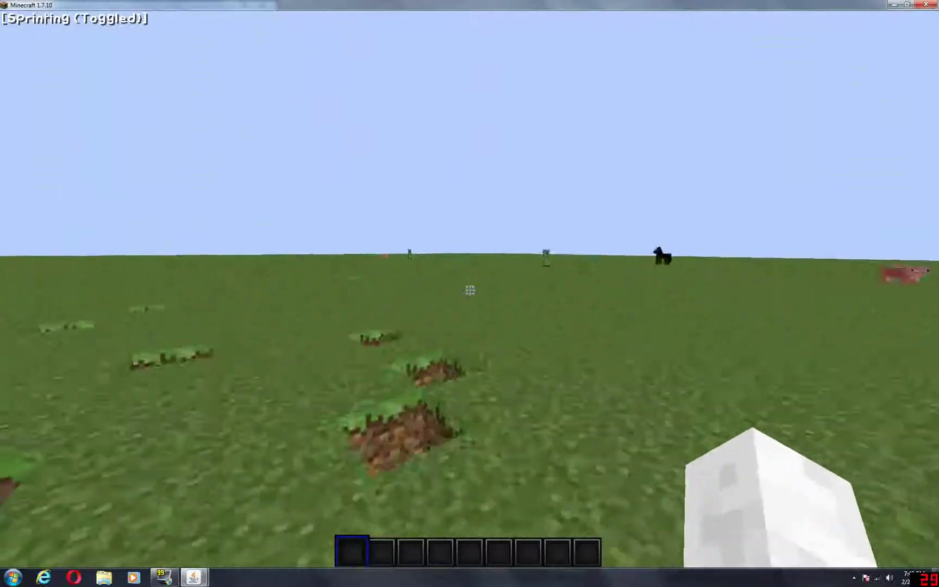
key(w)
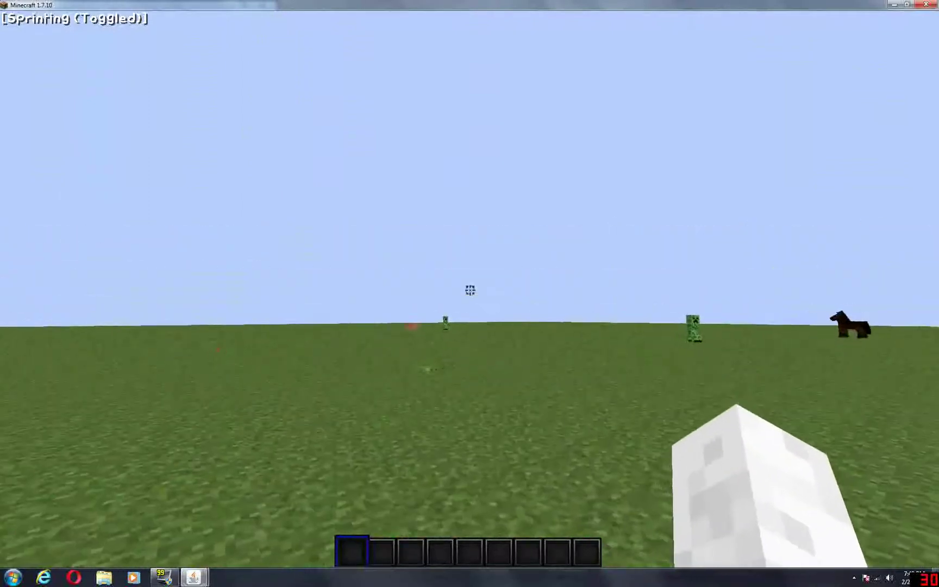
key(w)
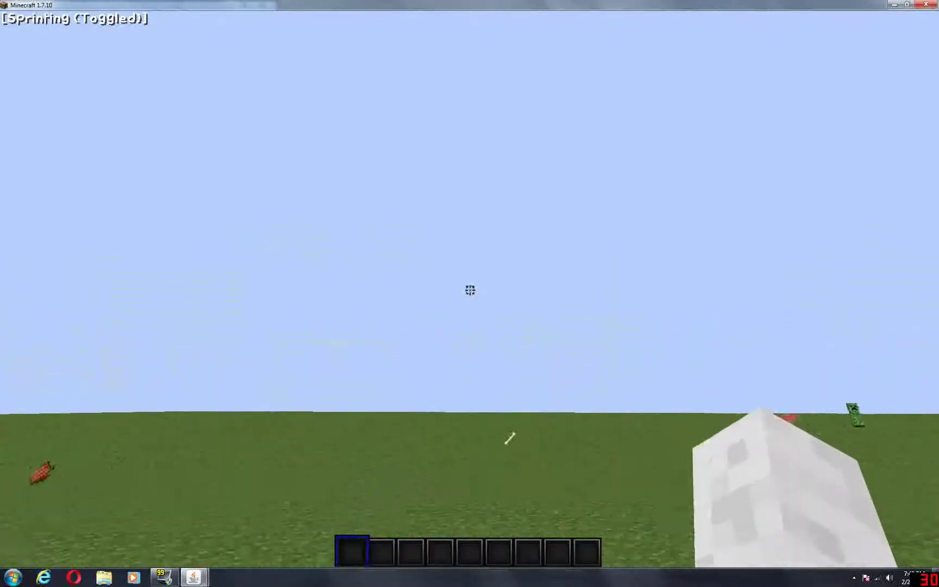
key(t)
Minimize Minecraft and Incognito GUI, then open the %appdata% Roaming folder
click(894, 5)
click(229, 5)
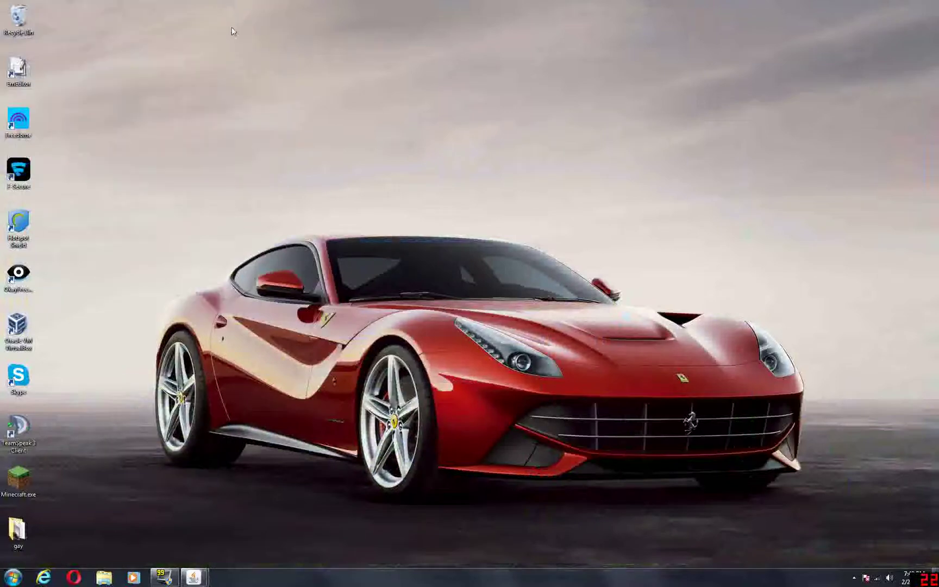
key(super)
text(%appdata%)
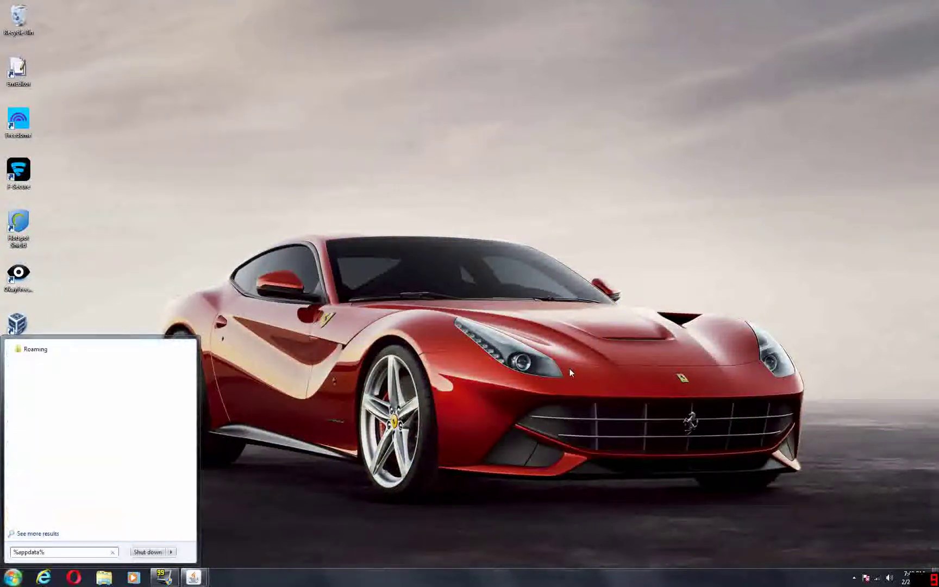
key(Return)
Briefly enter .minecraft, go back, and resize the Explorer window taller
double_click(286, 255)
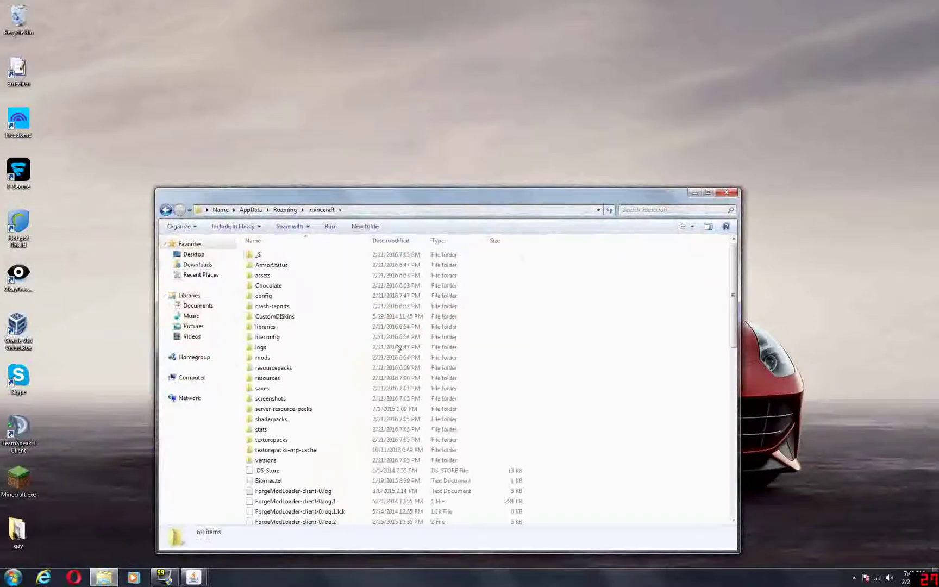
click(167, 210)
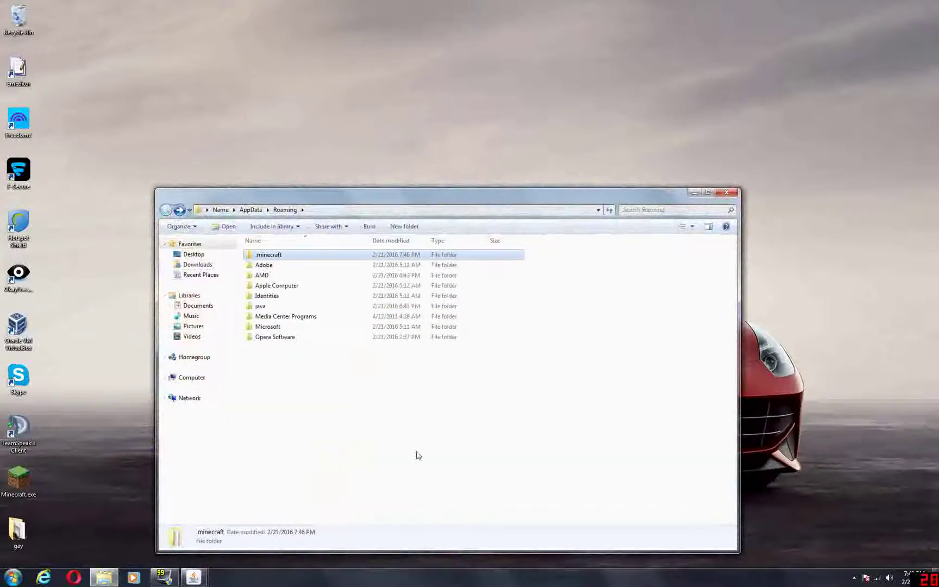
drag(421, 457, 360, 413)
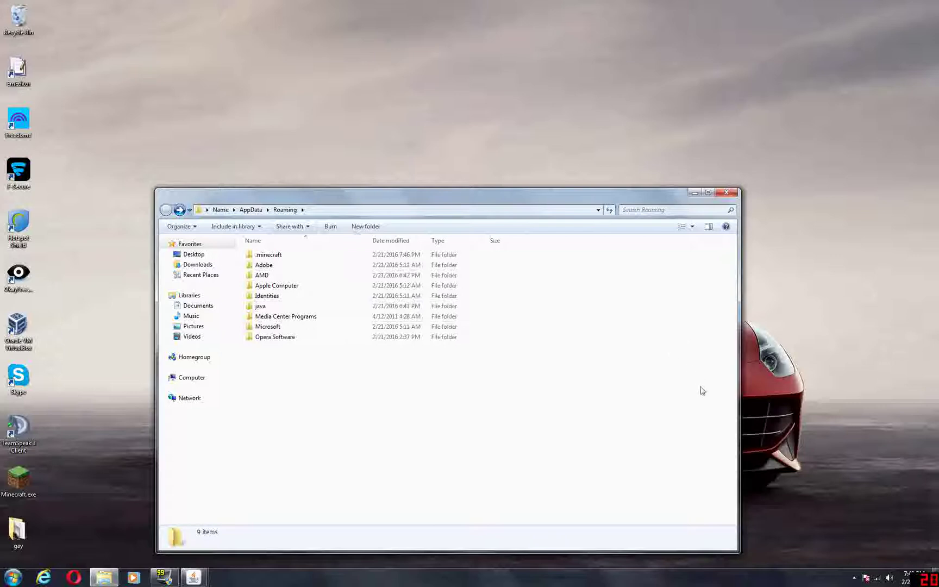
drag(416, 483, 468, 432)
drag(687, 552, 638, 308)
scroll(737, 267, down, 1)
scroll(736, 266, up, 1)
drag(689, 305, 696, 540)
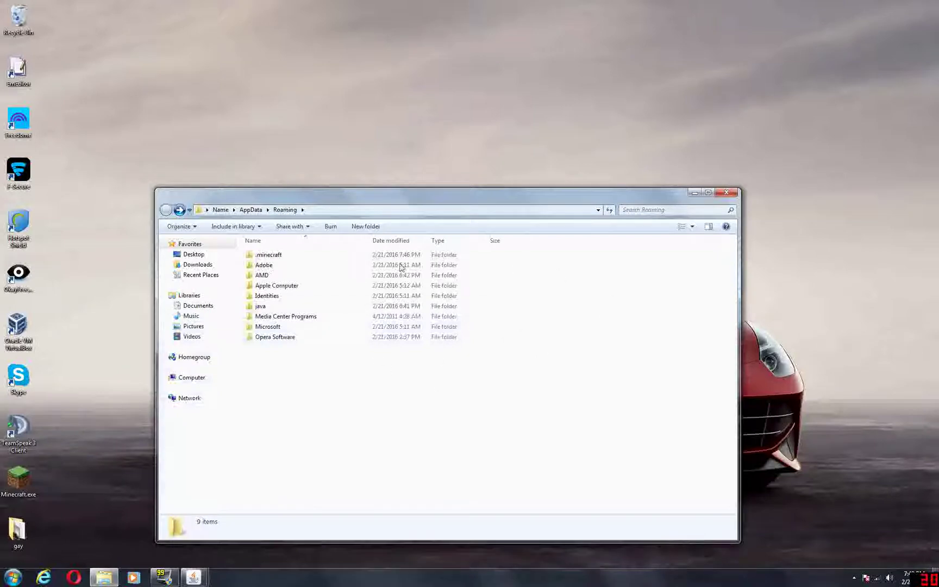
Open .minecraft, scroll through its contents, and open the mods folder
double_click(271, 256)
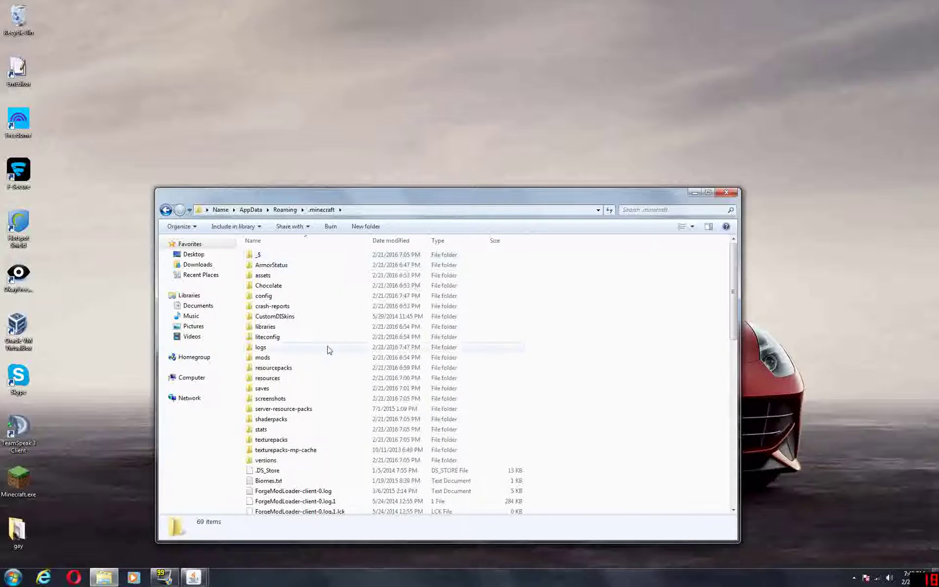
scroll(327, 351, down, 5)
scroll(327, 350, down, 10)
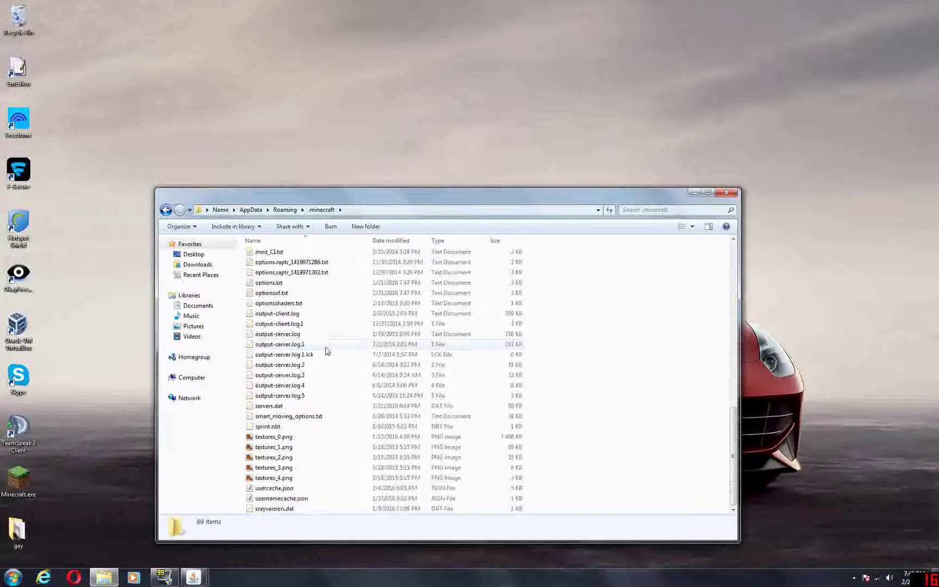
scroll(327, 350, up, 7)
scroll(326, 350, up, 7)
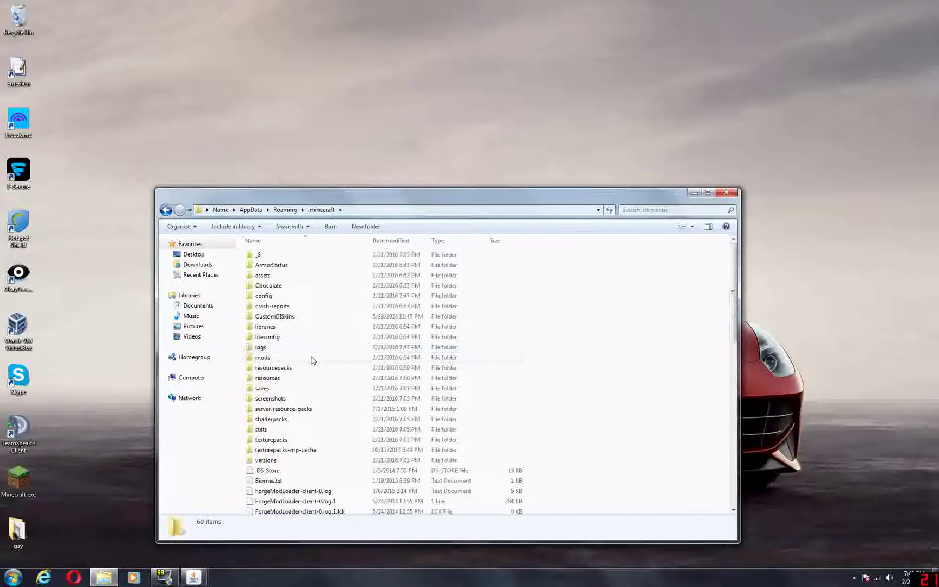
double_click(312, 359)
Inspect the mod jar files, selecting the ToggleSneak jar
drag(546, 402, 336, 390)
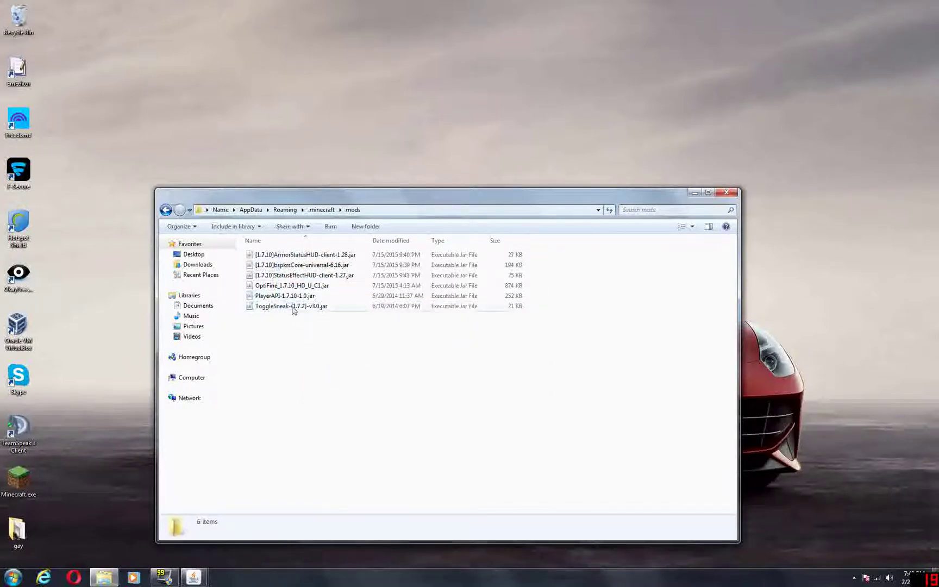
drag(293, 309, 348, 326)
click(589, 326)
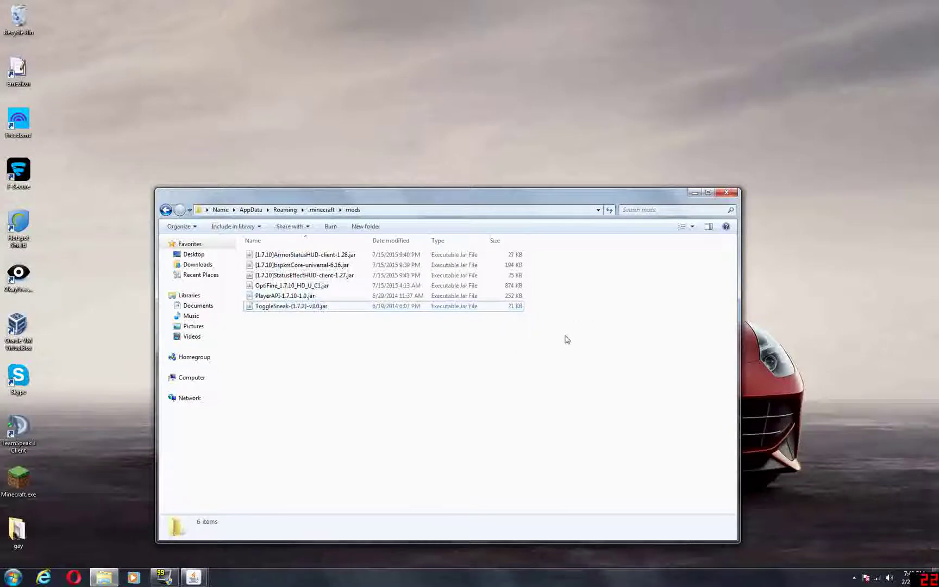
mouse_move(566, 337)
mouse_down()
mouse_move(496, 302)
mouse_move(550, 328)
mouse_up()
drag(601, 400, 373, 331)
drag(478, 320, 435, 323)
drag(556, 333, 446, 316)
Go back to .minecraft, reopen mods, then return to .minecraft again
click(166, 210)
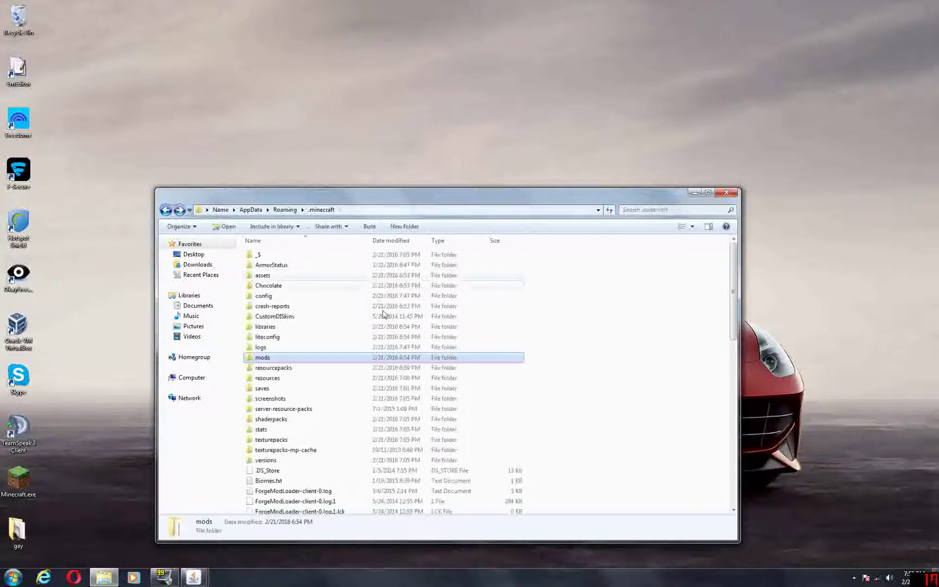
double_click(359, 357)
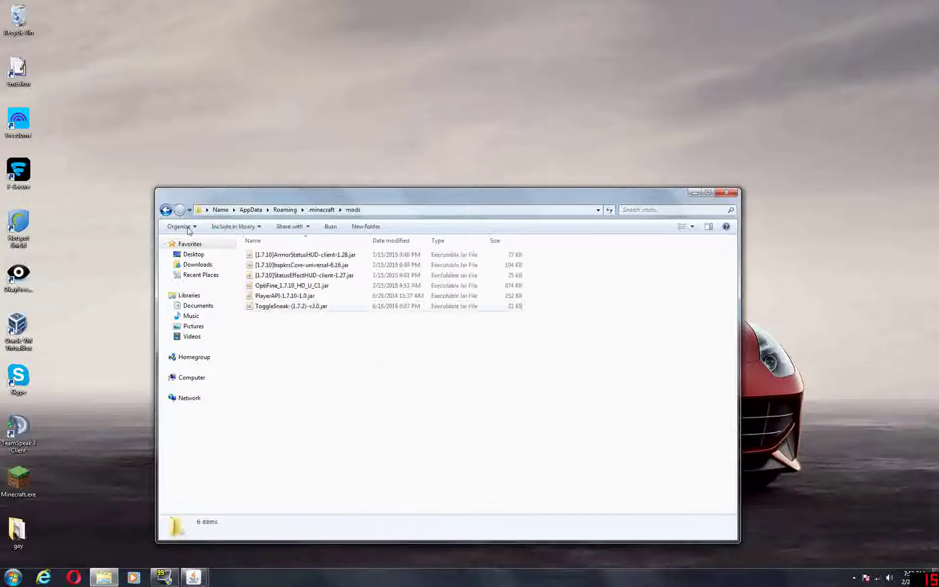
click(166, 209)
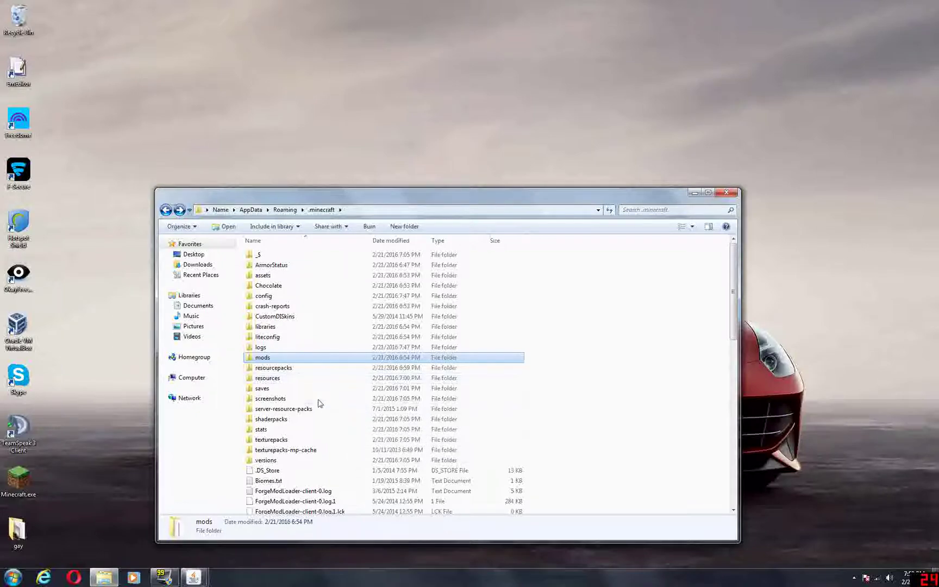
double_click(319, 400)
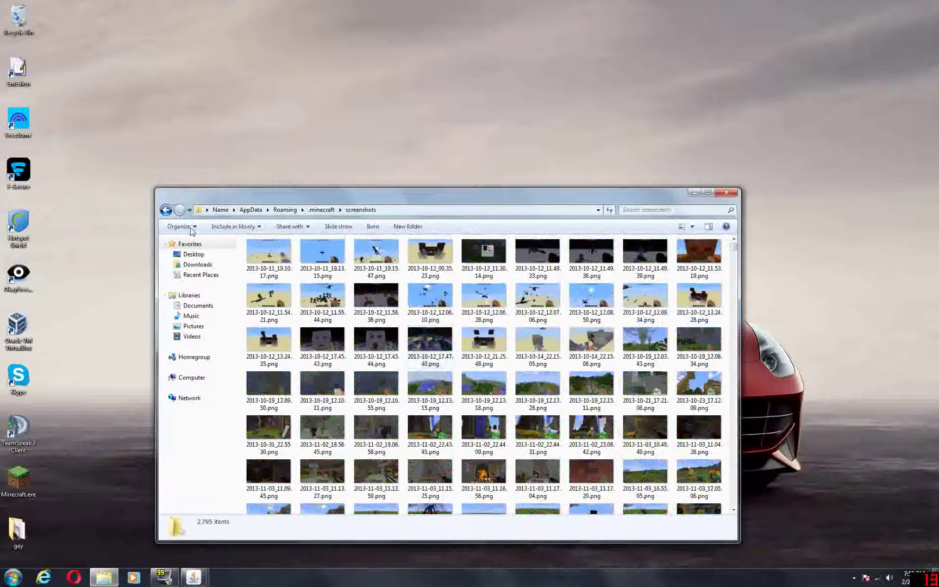
click(166, 210)
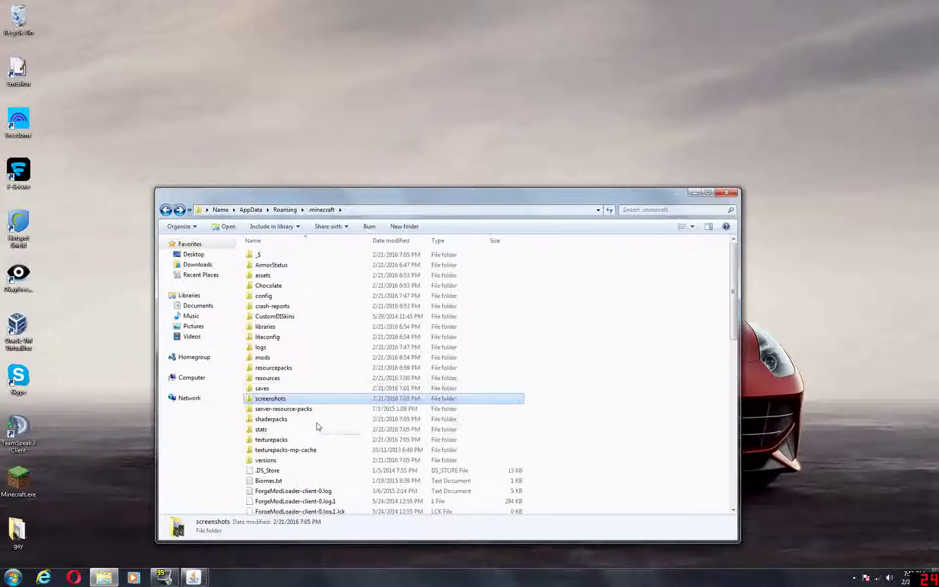
double_click(318, 369)
scroll(462, 380, down, 5)
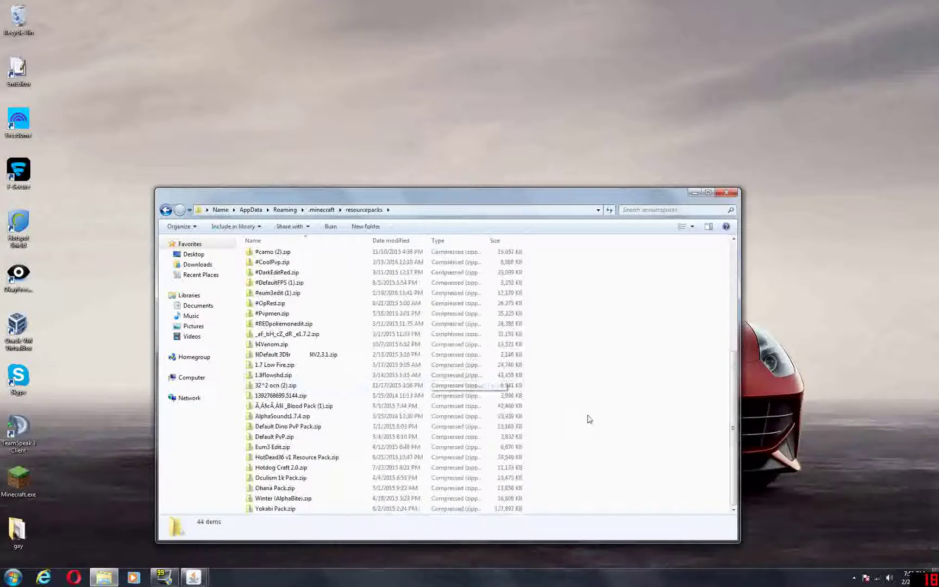
scroll(590, 419, up, 6)
scroll(589, 419, down, 5)
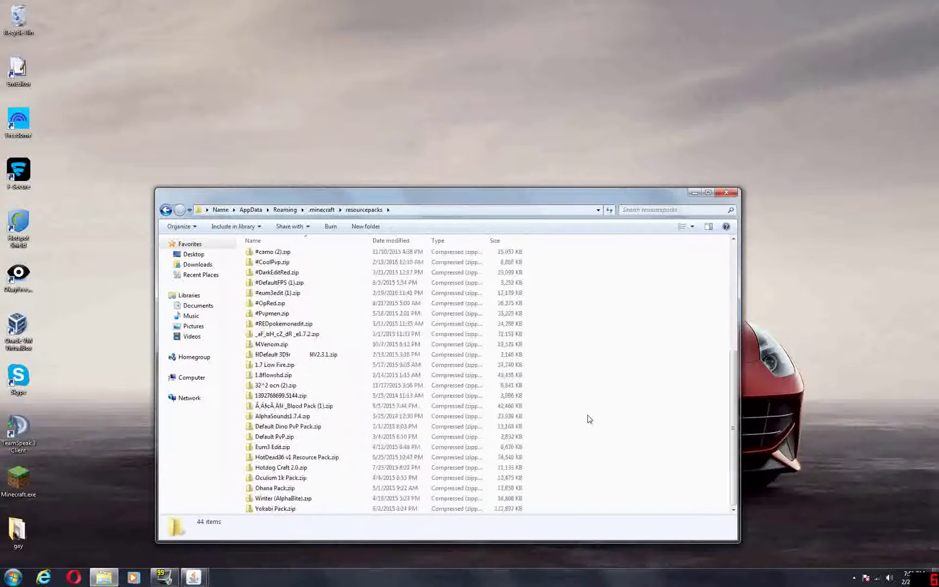
scroll(589, 419, up, 5)
scroll(590, 418, down, 5)
scroll(589, 419, up, 5)
click(166, 210)
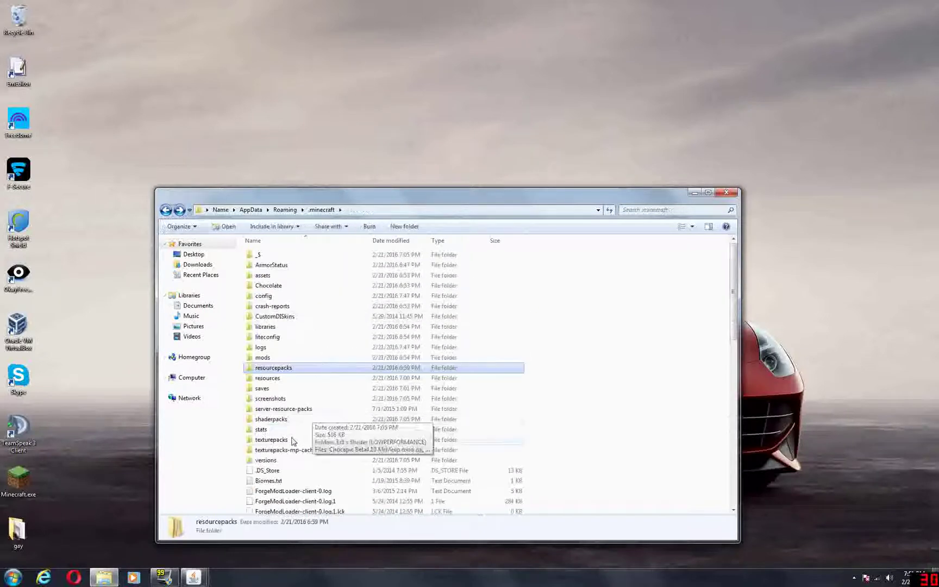
Open the versions folder and scroll through its 30 items
double_click(298, 461)
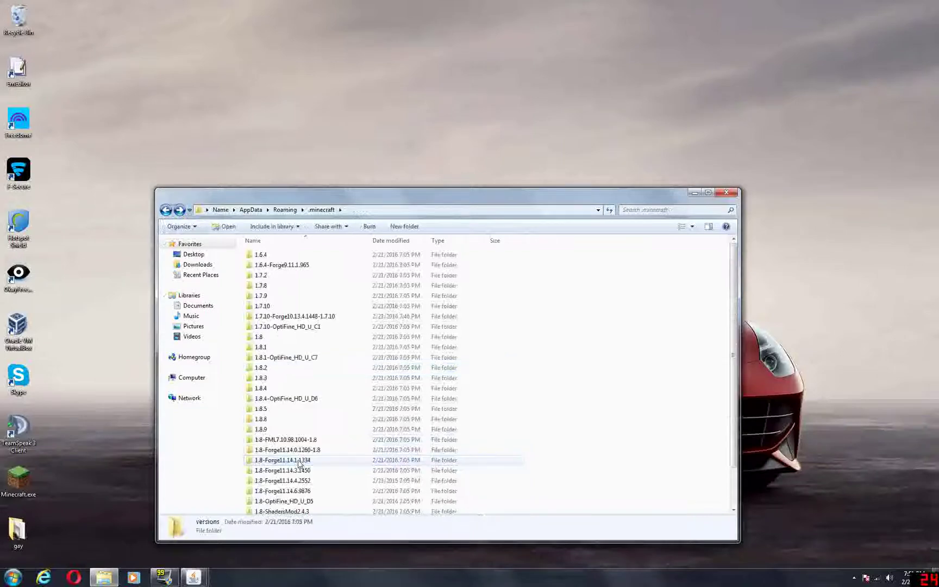
scroll(402, 374, down, 2)
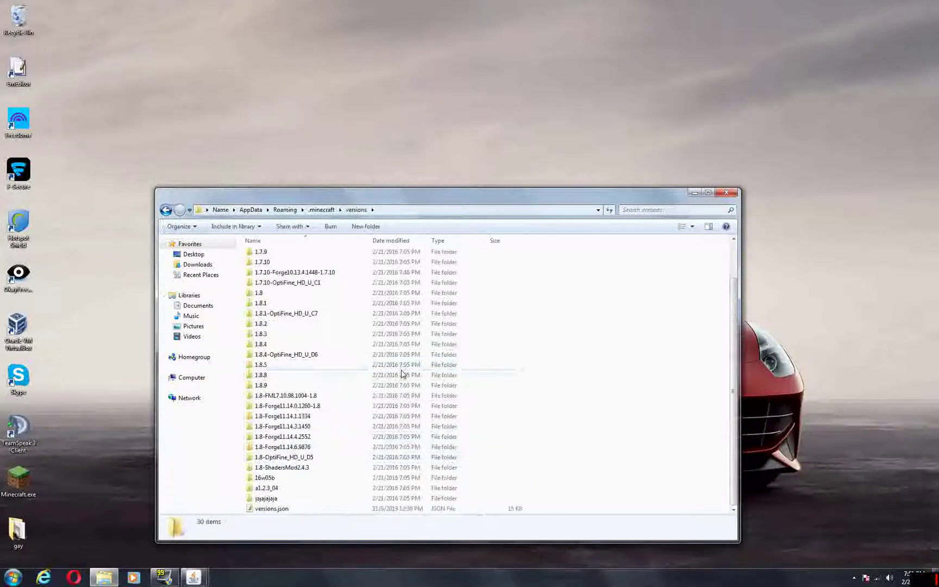
scroll(402, 374, up, 2)
scroll(403, 374, down, 2)
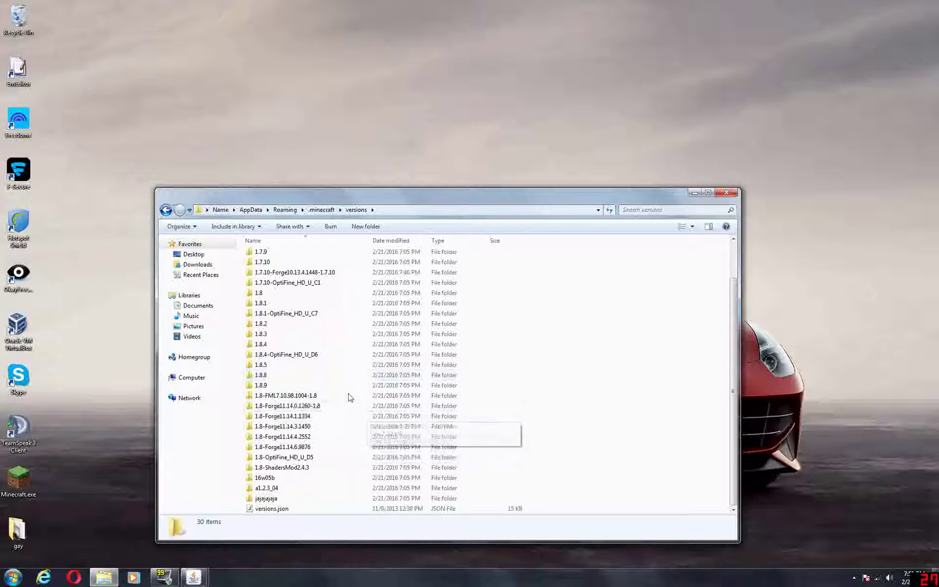
scroll(323, 348, up, 2)
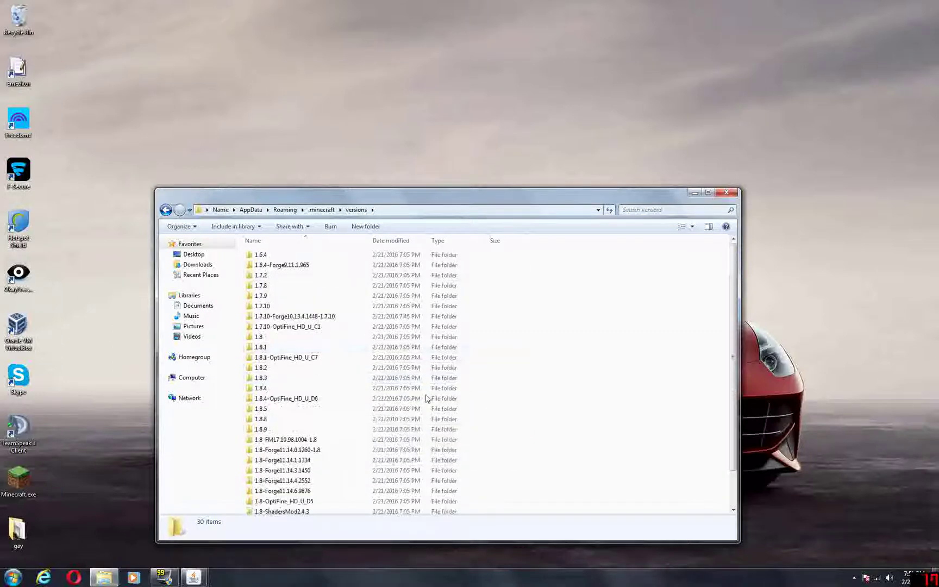
scroll(386, 415, down, 2)
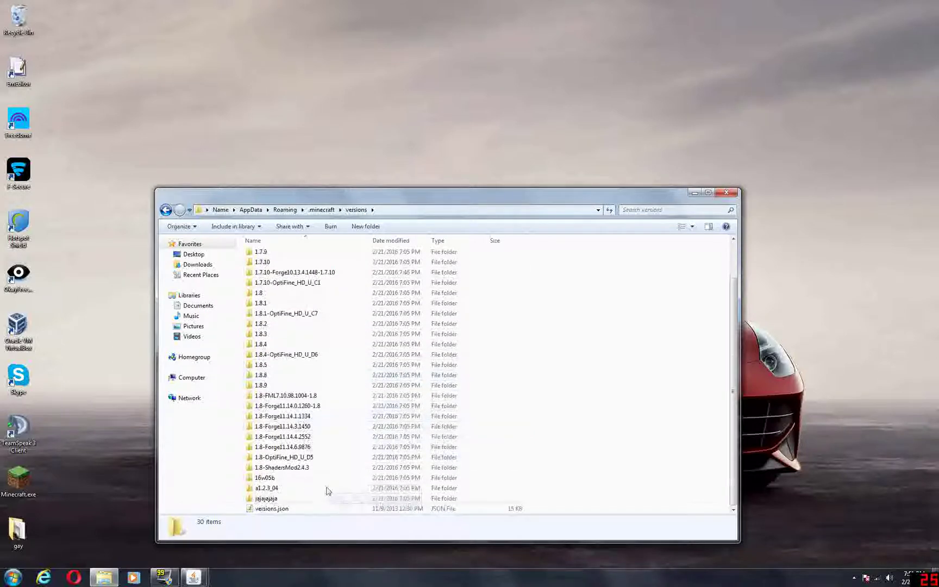
scroll(404, 467, up, 2)
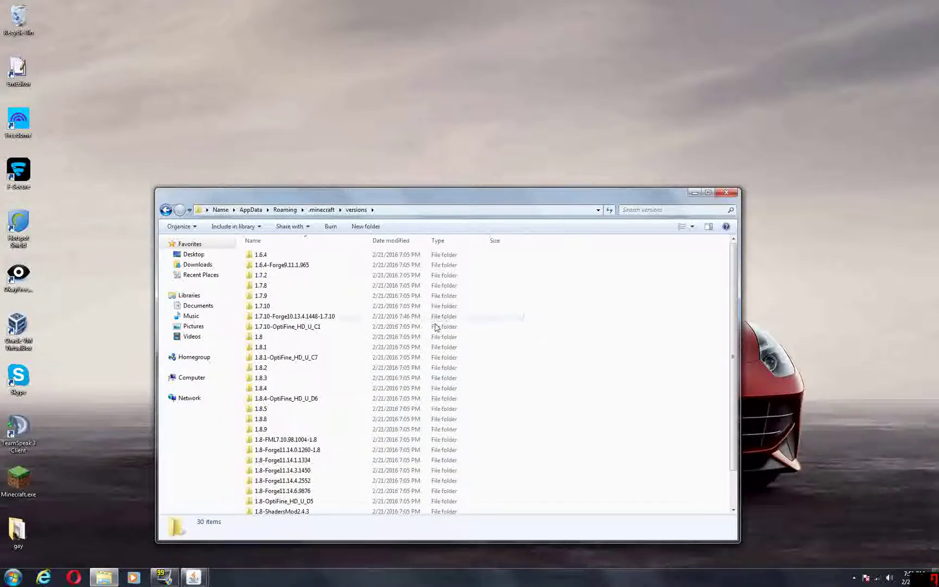
scroll(313, 387, down, 2)
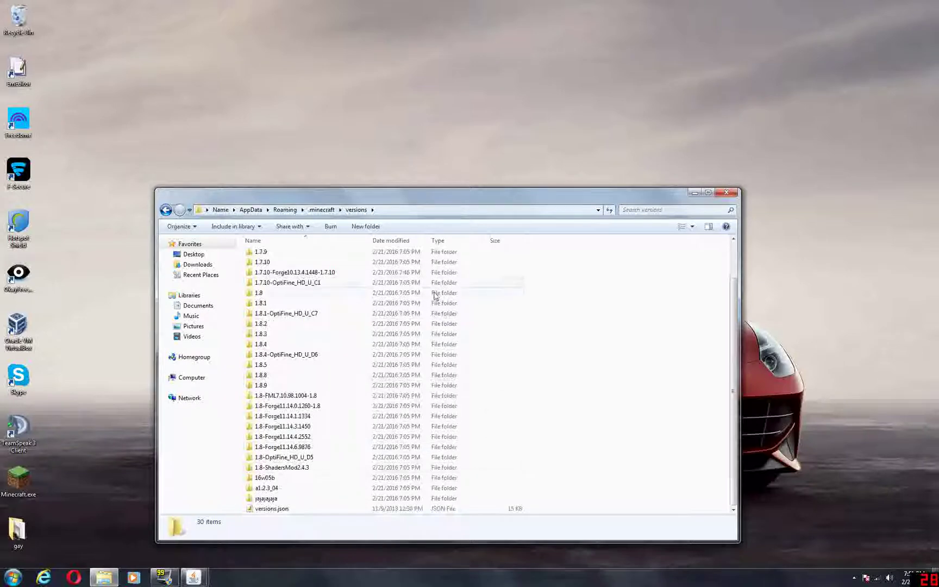
scroll(537, 300, up, 2)
scroll(530, 312, down, 2)
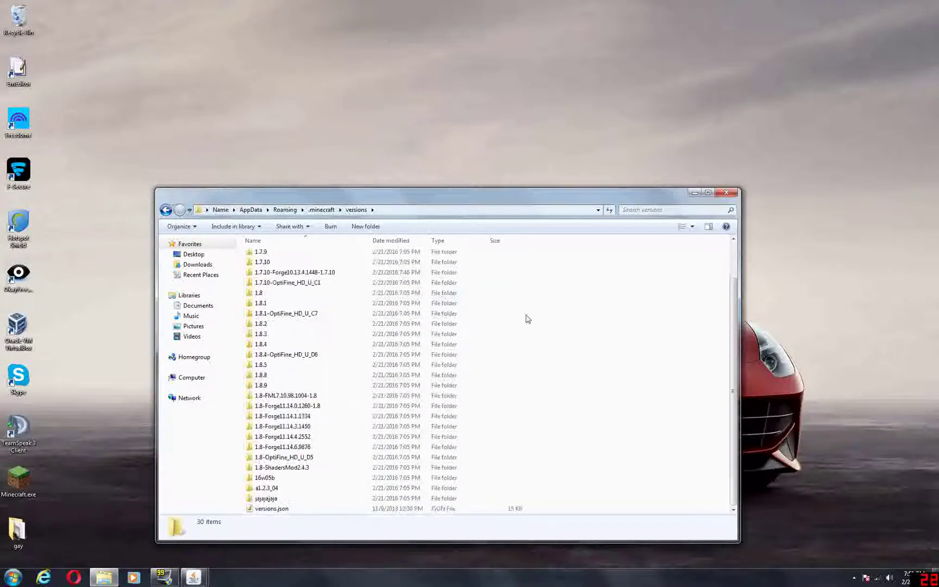
Open the jajajaja folder, go back, and reopen jajajaja
double_click(265, 498)
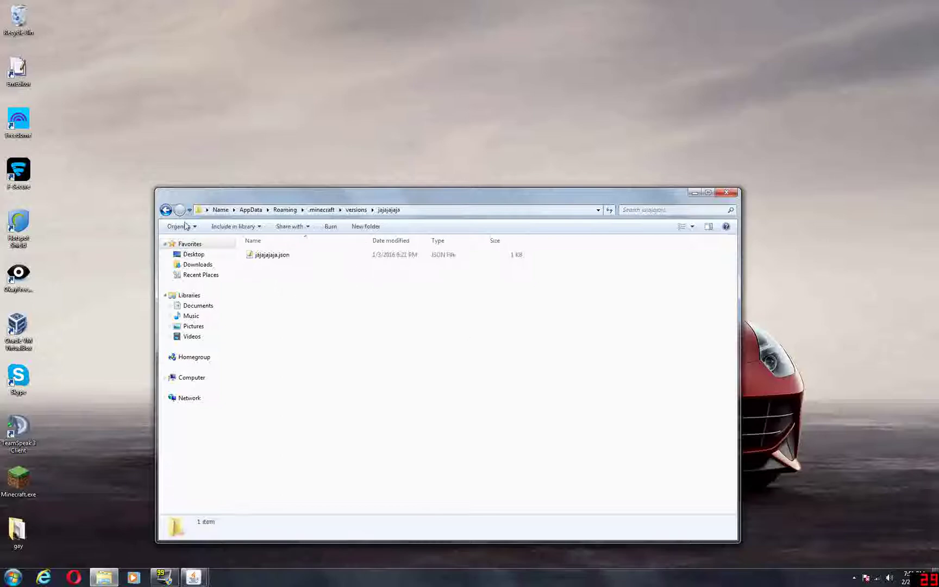
click(166, 209)
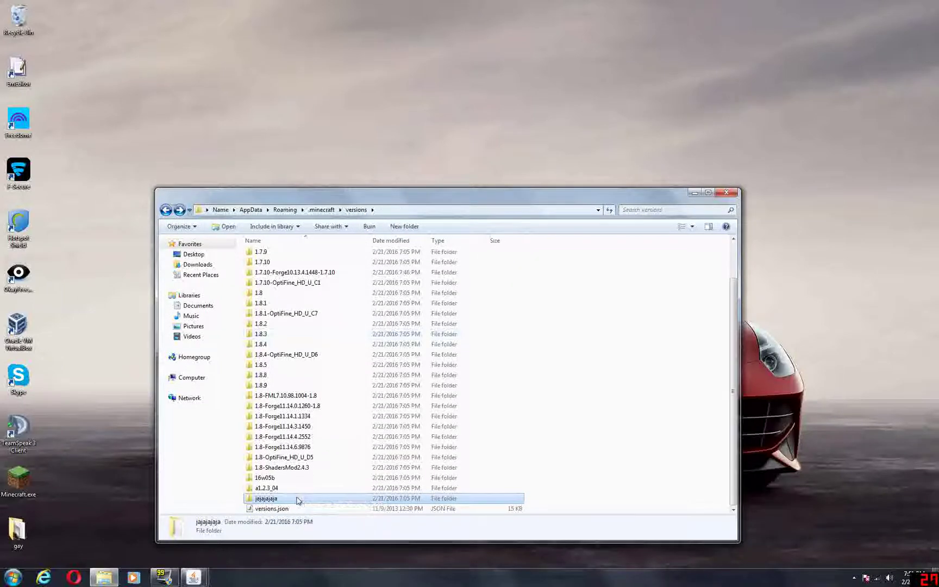
double_click(296, 498)
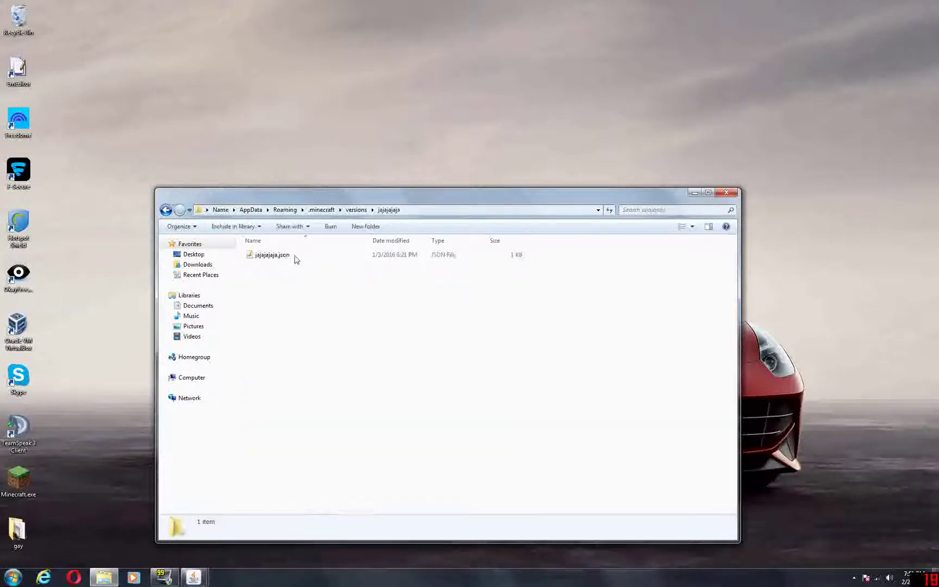
View jajajaja.json in EmEditor, highlighting 'xray' in the library name, then close it
double_click(296, 256)
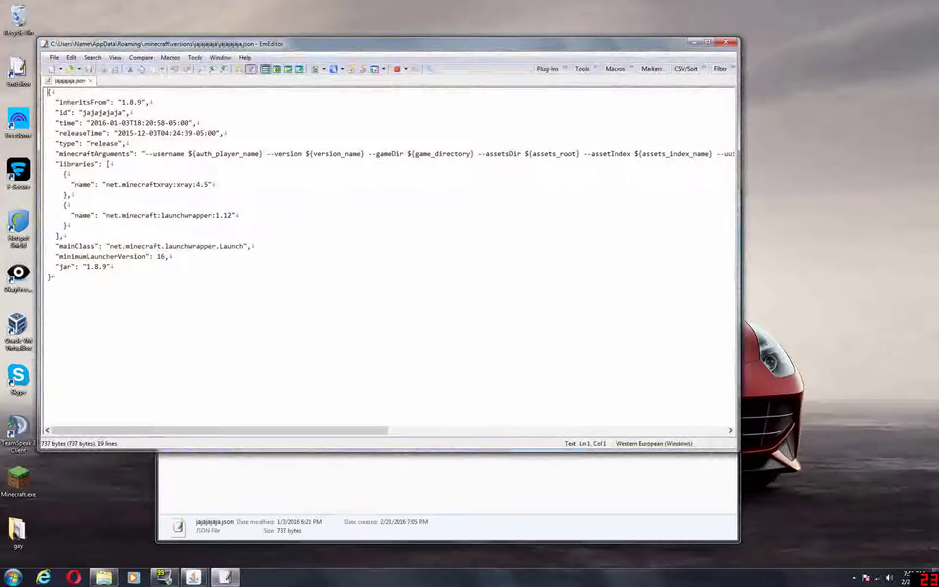
click(155, 186)
drag(157, 185, 172, 186)
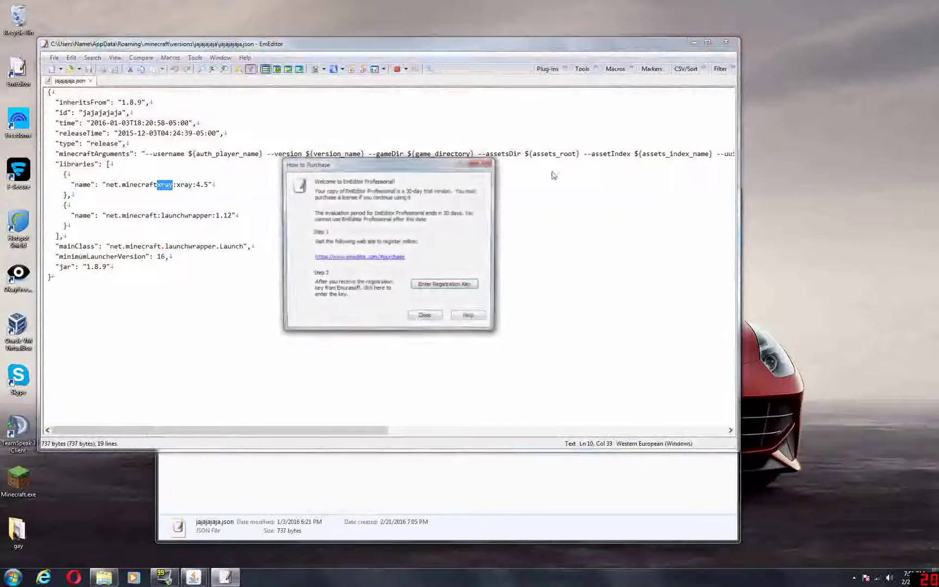
click(493, 158)
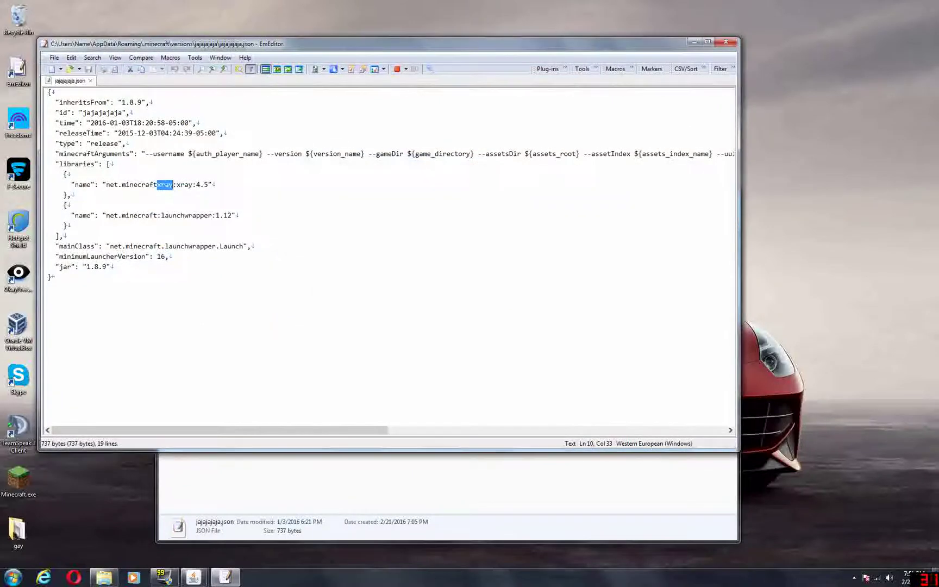
click(725, 42)
Go back twice to .minecraft, scroll its files to xrayversion.dat, and close Explorer
click(165, 209)
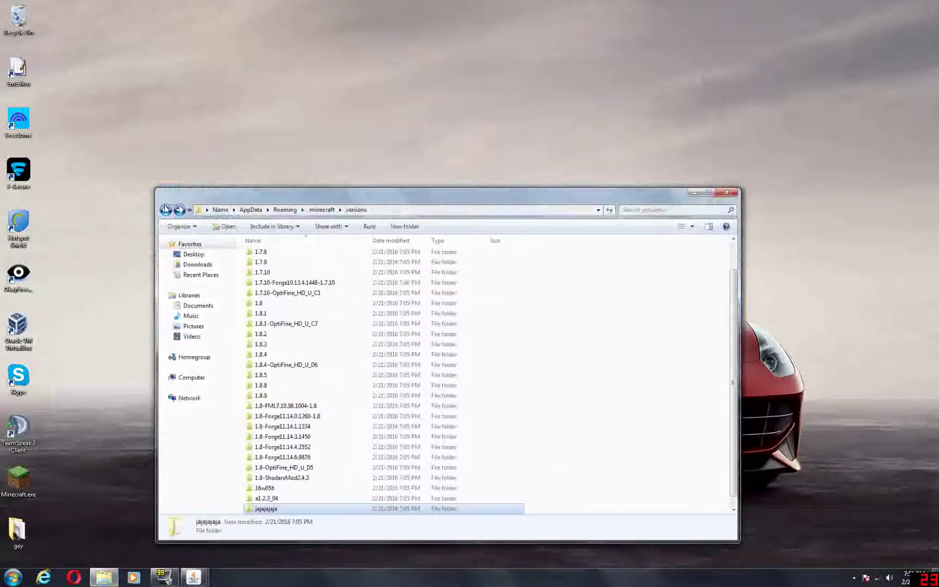
click(166, 210)
scroll(552, 366, down, 4)
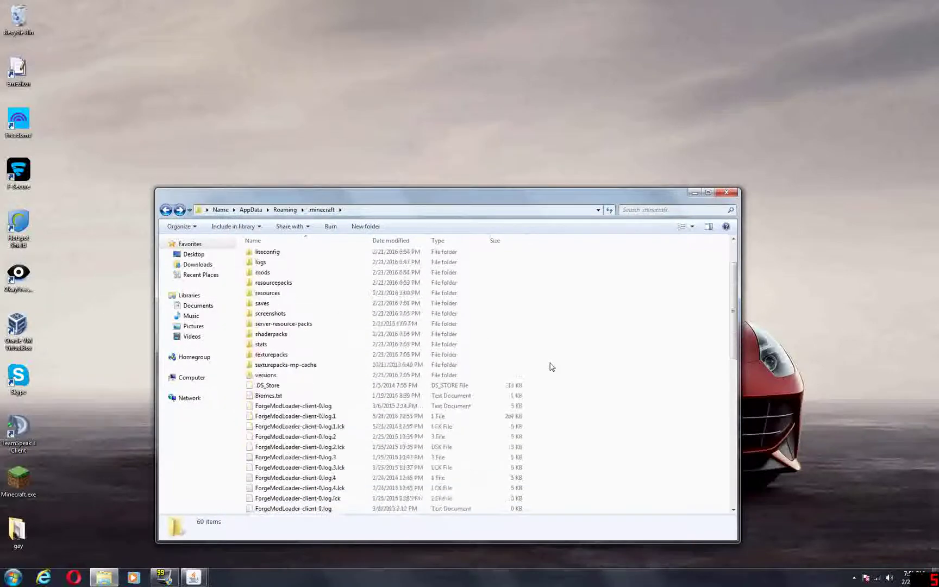
scroll(551, 367, up, 4)
scroll(551, 367, down, 10)
scroll(551, 366, down, 5)
scroll(550, 367, up, 9)
scroll(546, 369, down, 9)
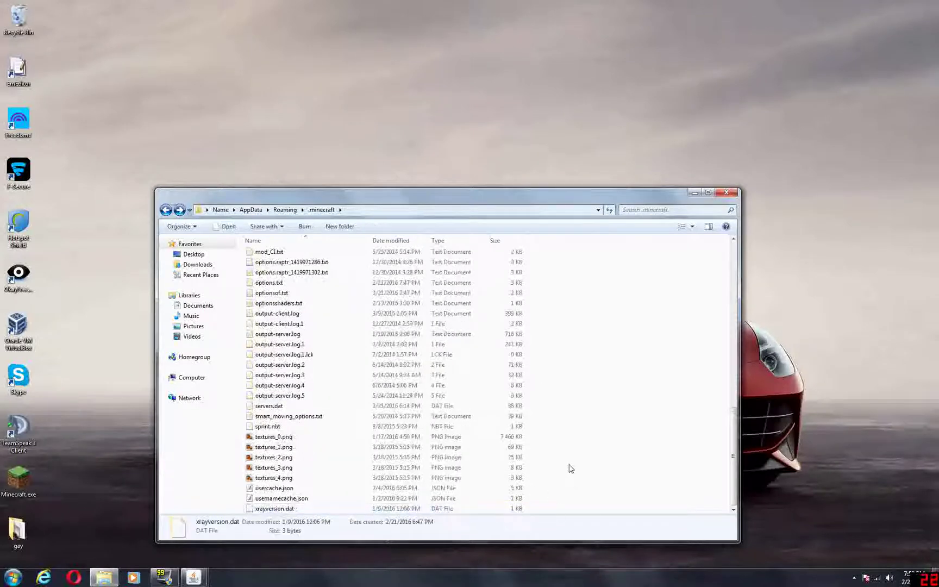
scroll(384, 344, up, 6)
scroll(482, 350, up, 8)
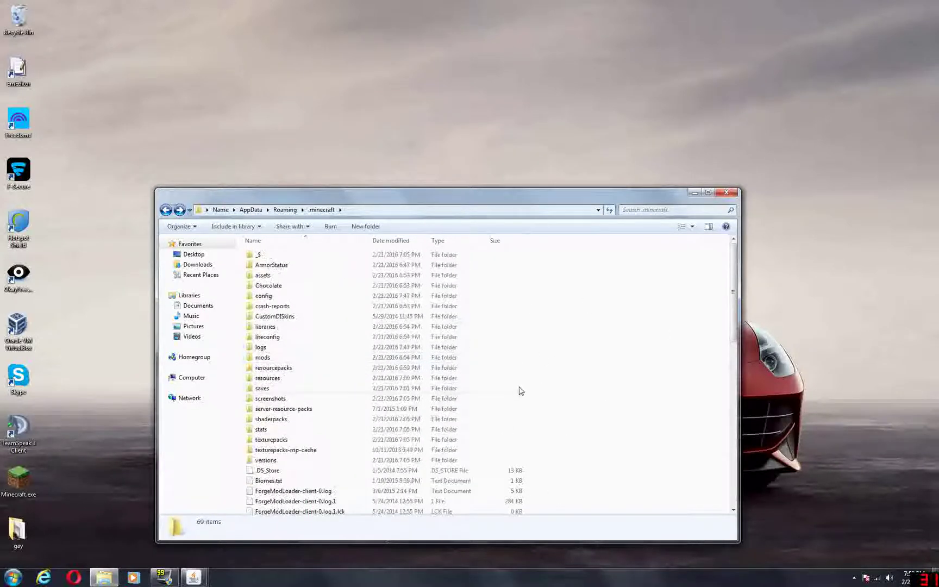
click(725, 192)
Bring up Incognito GUI, switch back to Minecraft, walk forward and open chat
mouse_move(194, 576)
click(140, 516)
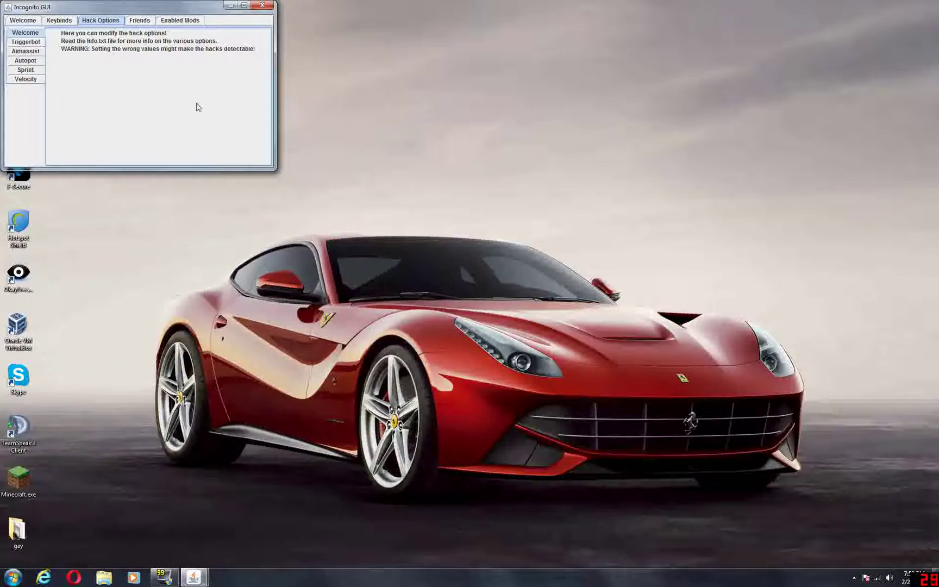
click(184, 581)
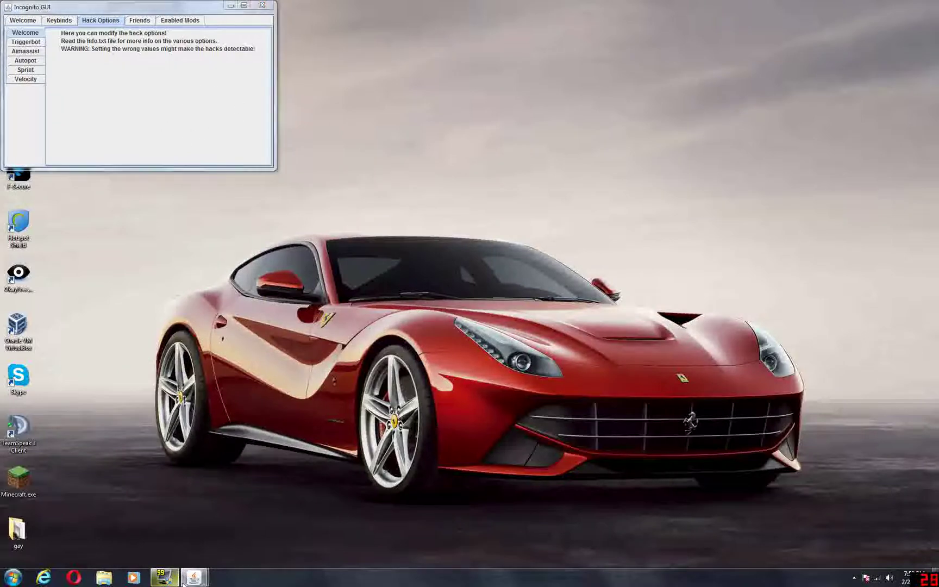
click(253, 519)
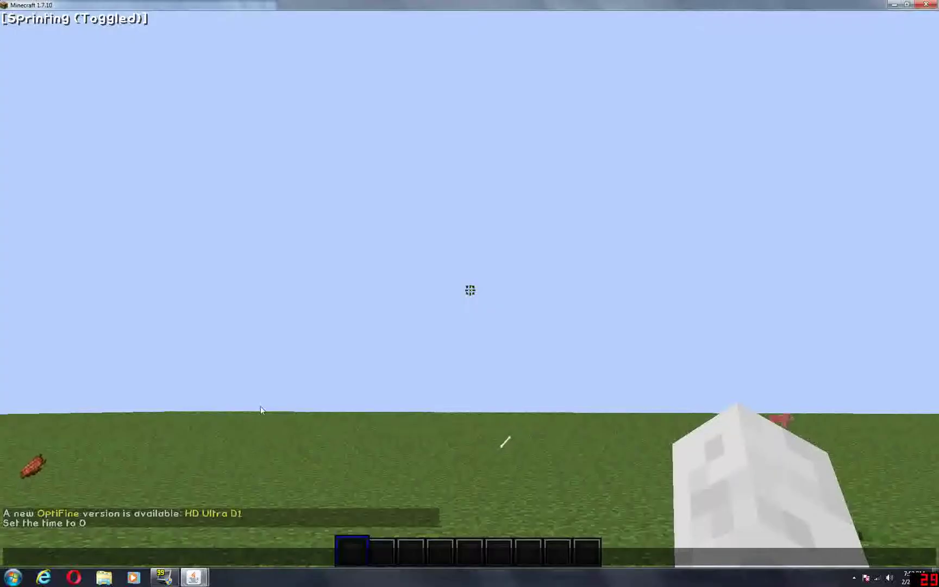
key(Escape)
key(w)
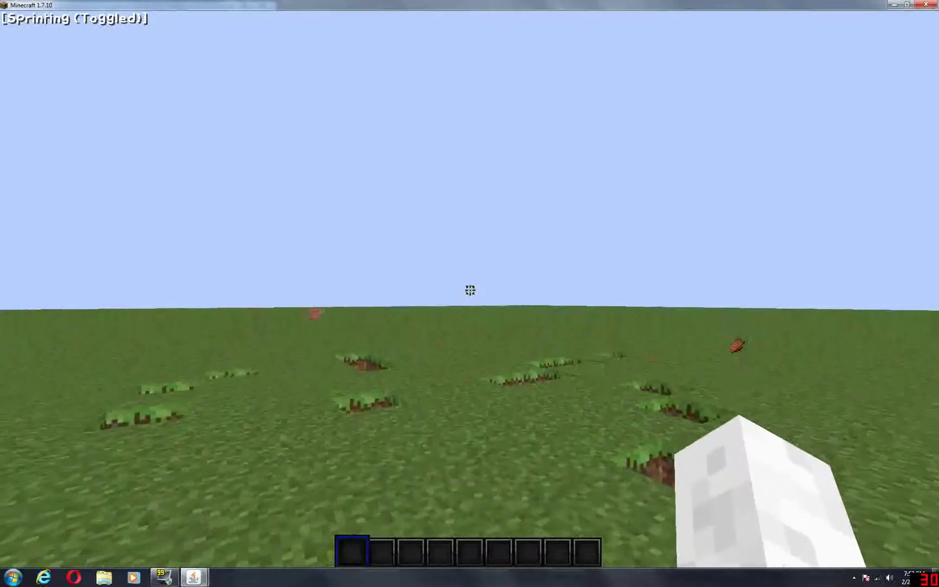
key(t)
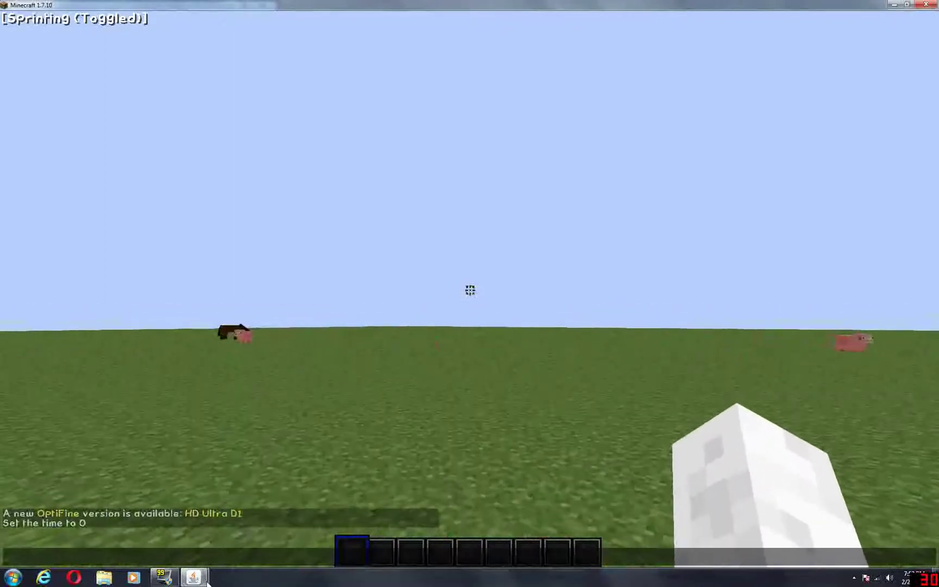
Close the Incognito GUI window and resume walking in Minecraft, then open chat
mouse_move(206, 582)
click(143, 516)
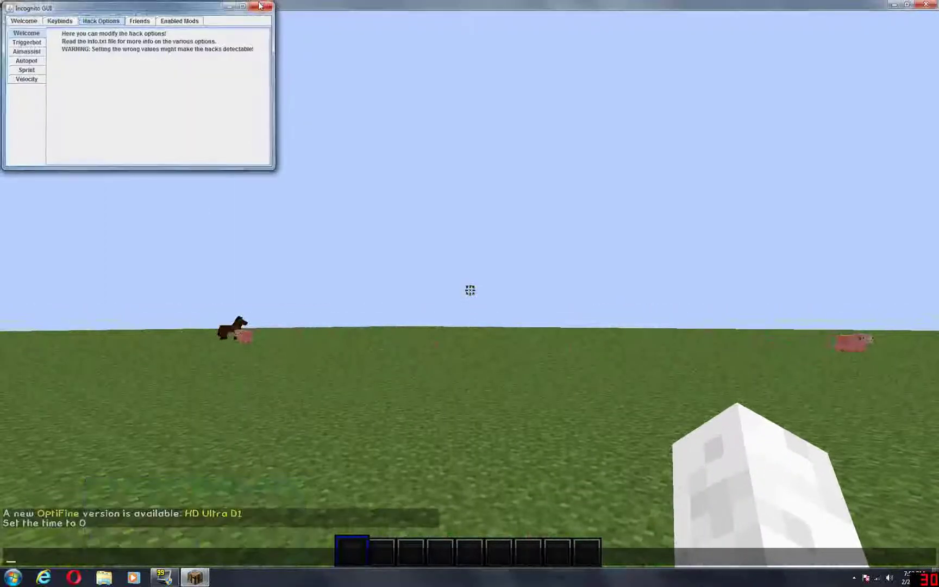
click(260, 6)
key(Escape)
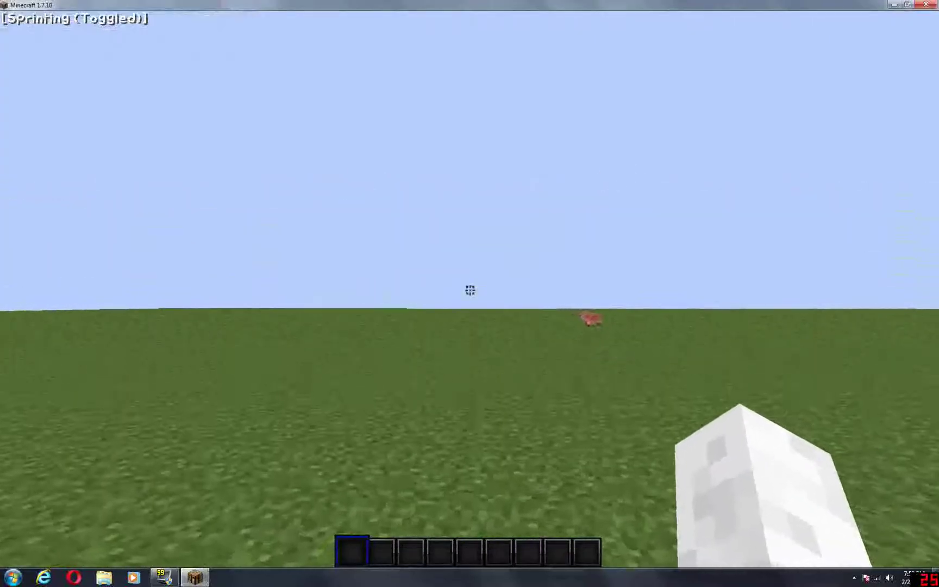
key(w)
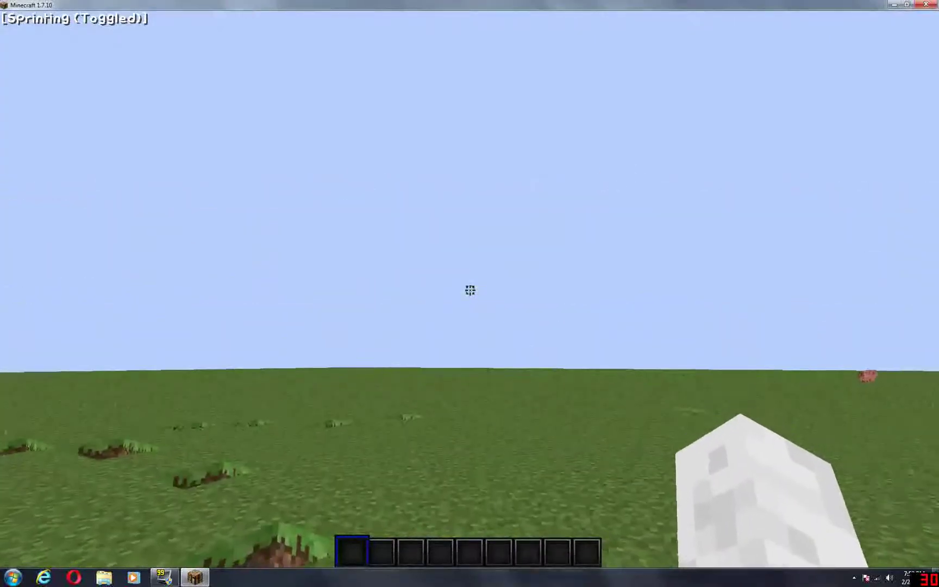
key(w)
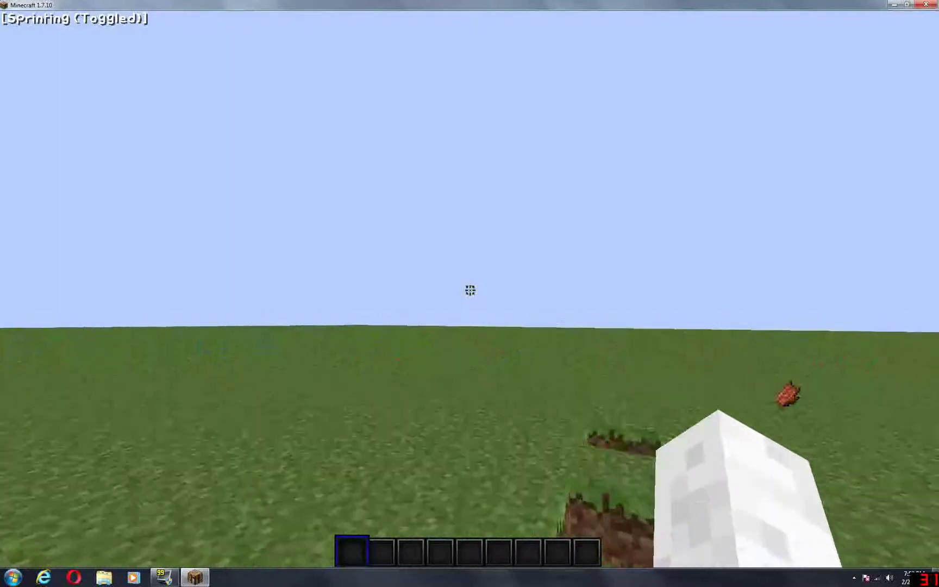
key(t)
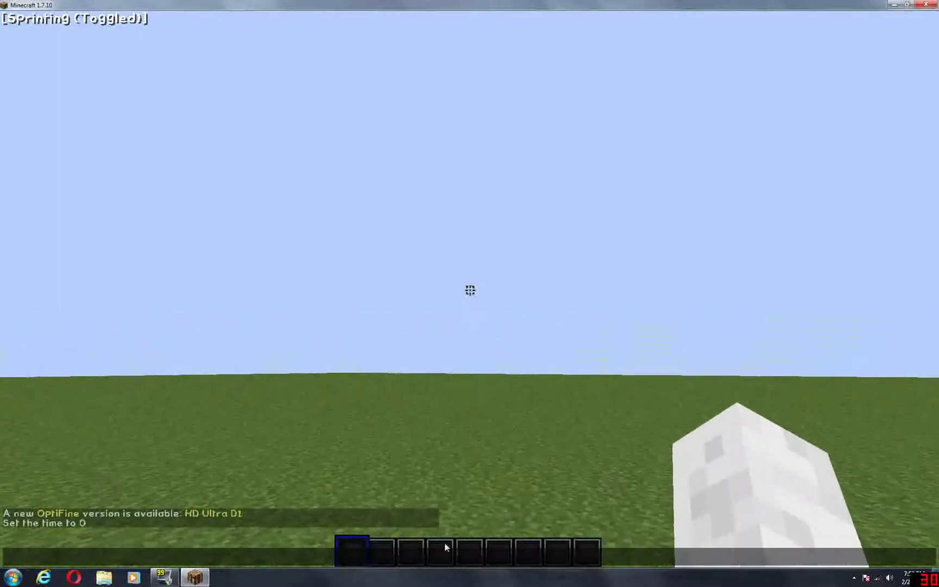
Start Task Manager and select the first javaw.exe game process under Processes
right_click(380, 576)
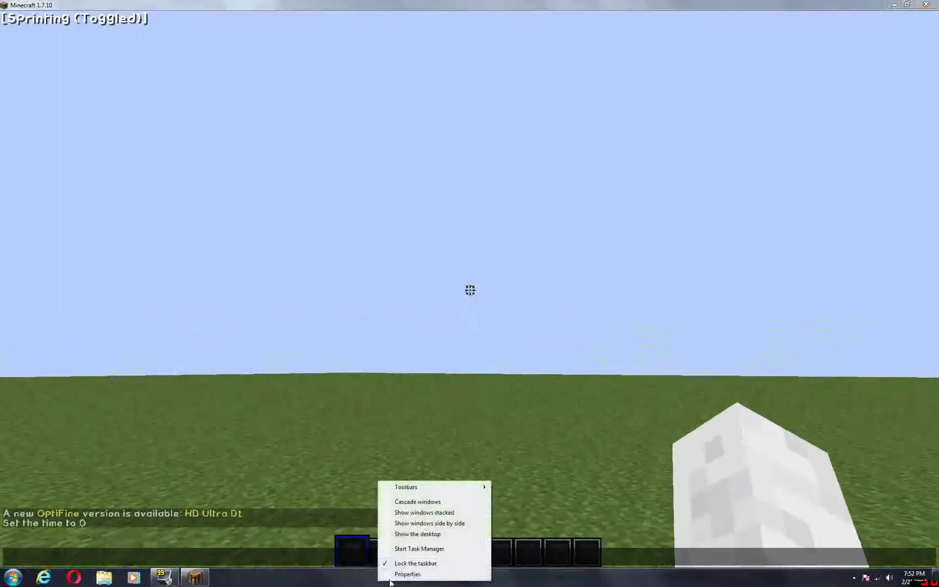
click(455, 550)
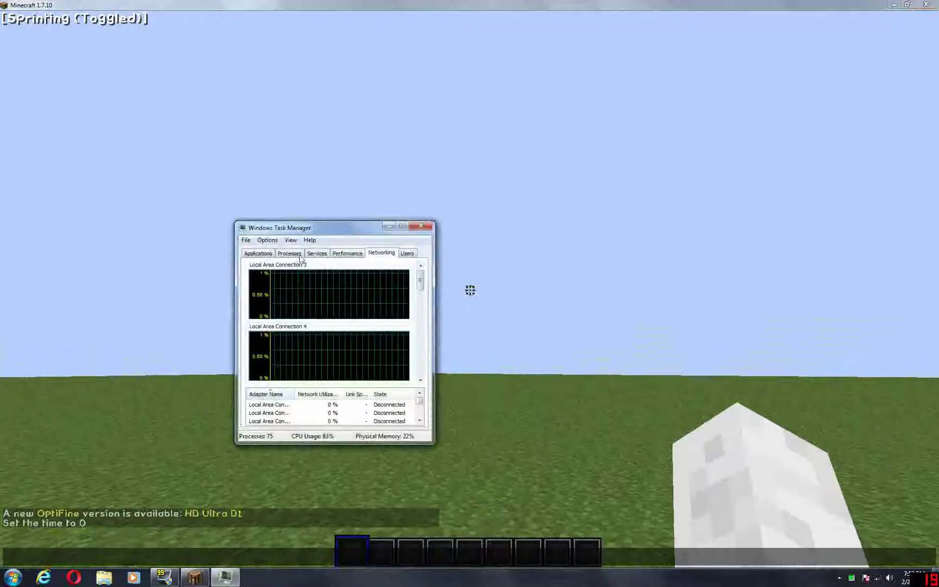
click(289, 254)
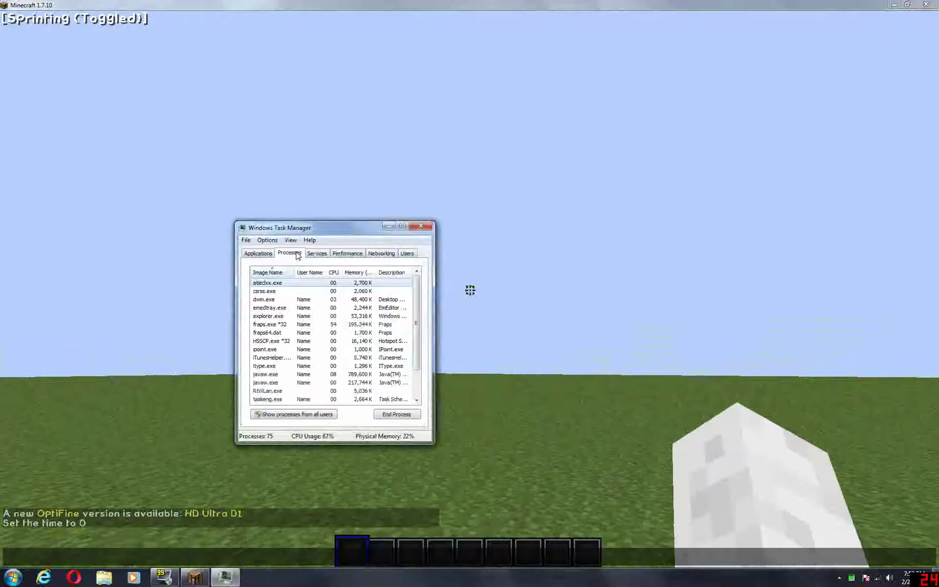
click(366, 382)
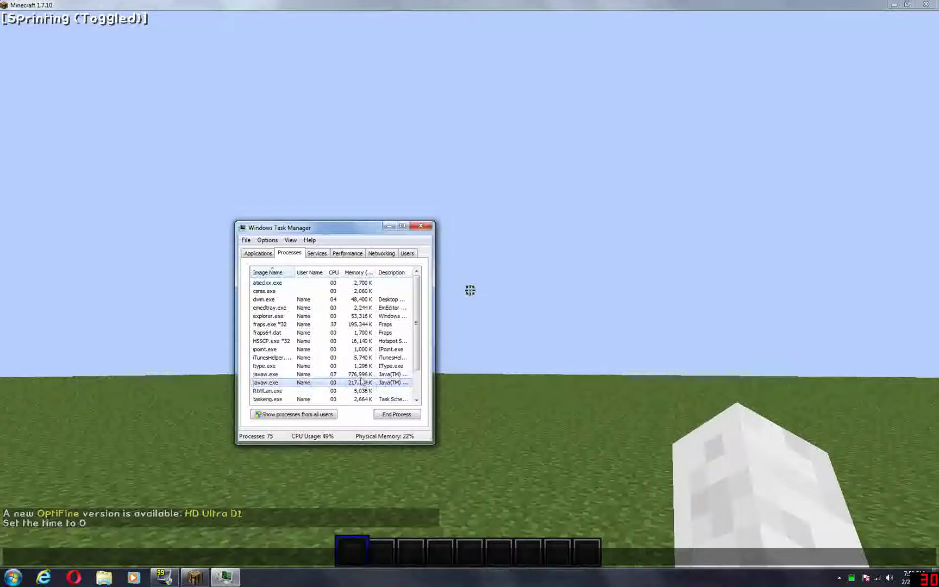
click(382, 376)
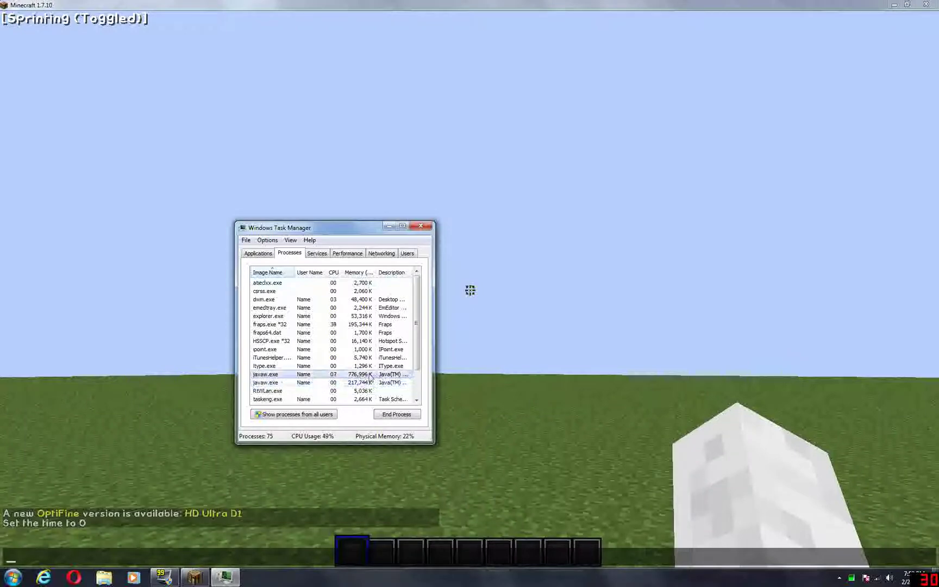
Create a javaw.exe dump file, copy its path, and paste it into Start search
right_click(343, 379)
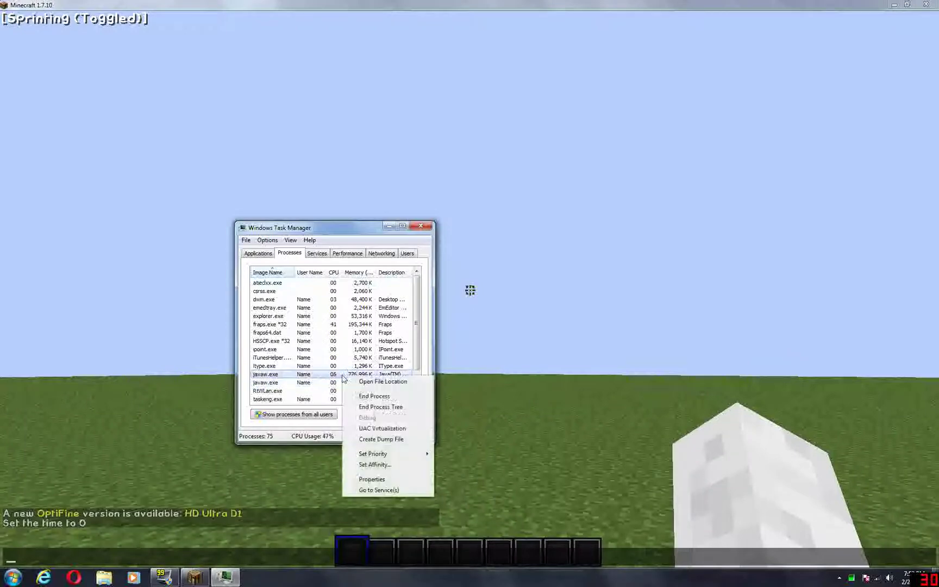
click(400, 440)
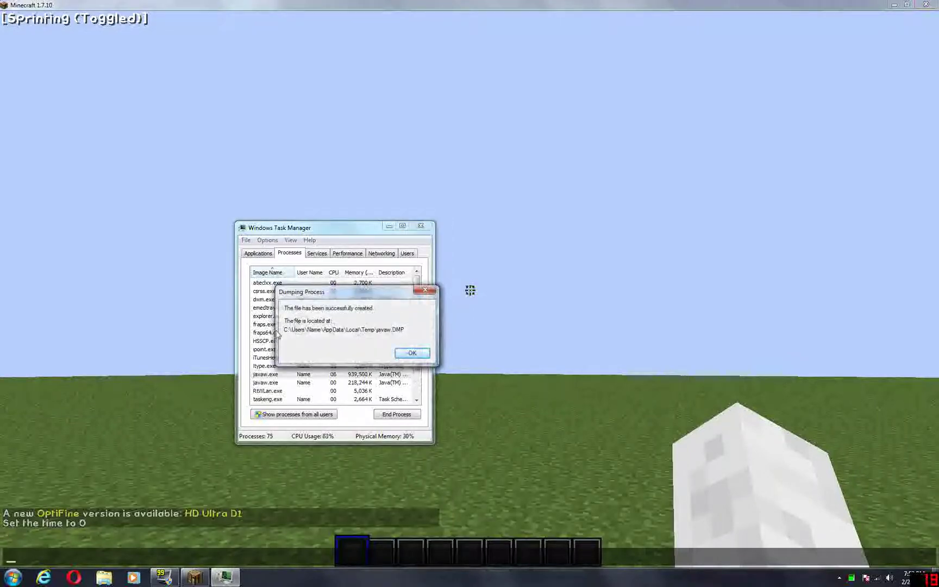
drag(284, 329, 405, 329)
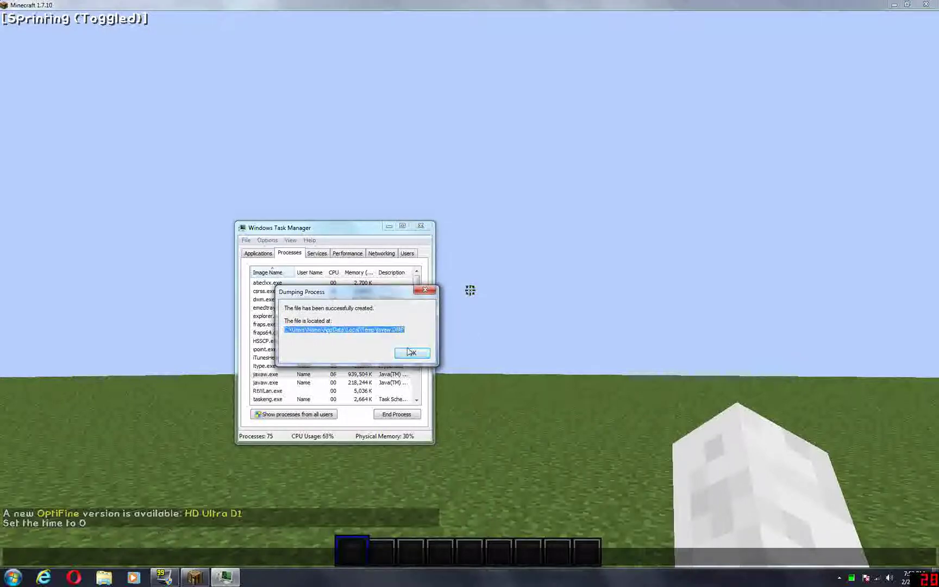
key(Return)
click(13, 577)
key(ctrl+v)
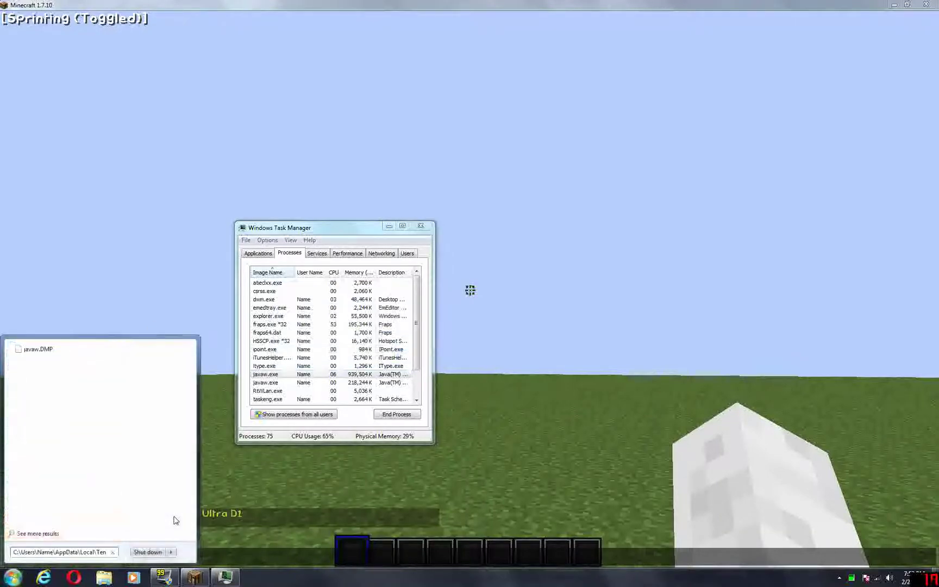
Open javaw.DMP in EmEditor with the current encoding, dismiss the trial notice, and maximize
right_click(27, 350)
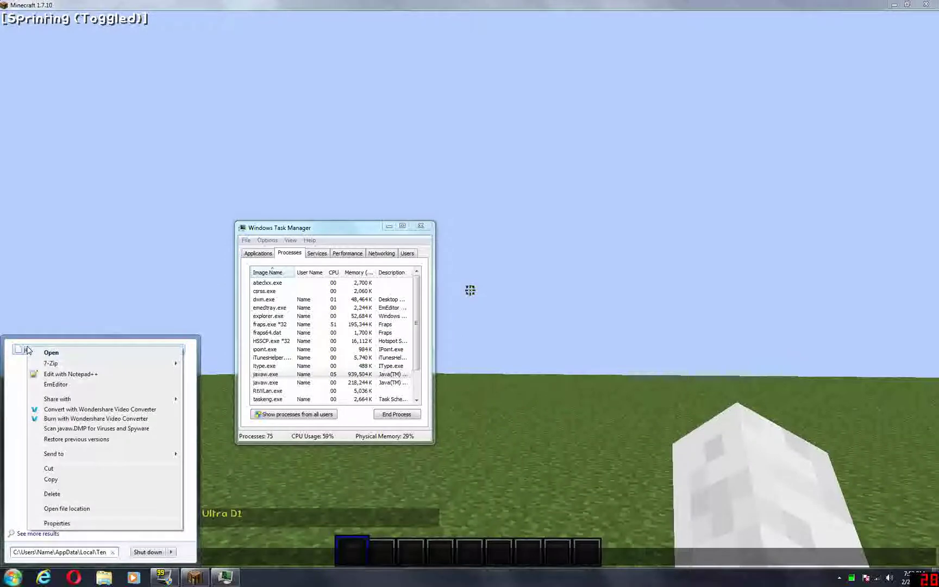
click(55, 385)
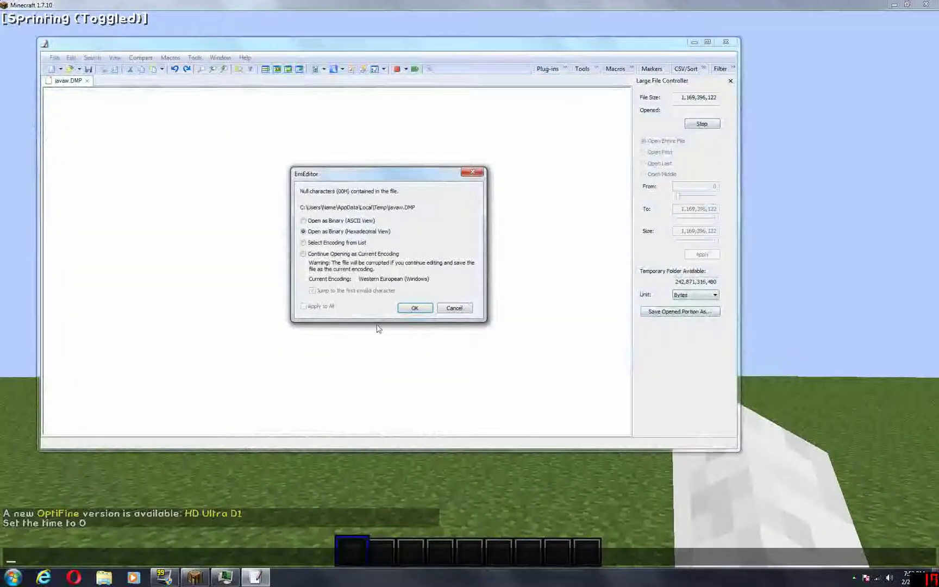
click(326, 253)
click(415, 308)
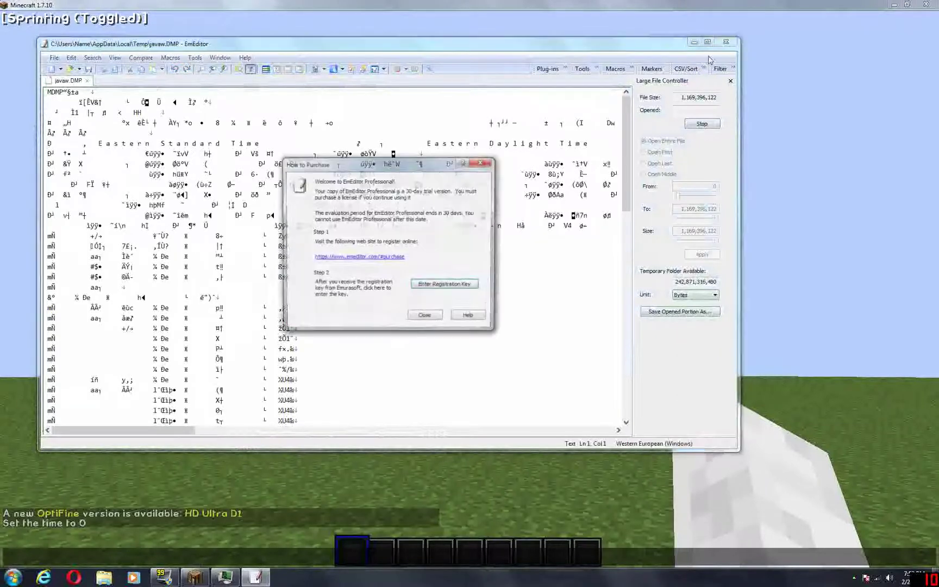
key(Escape)
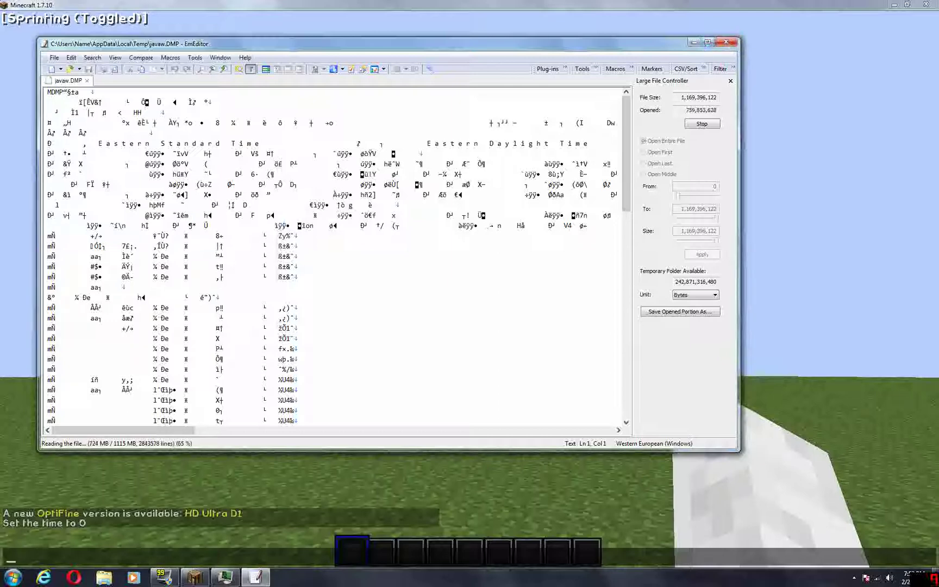
click(708, 42)
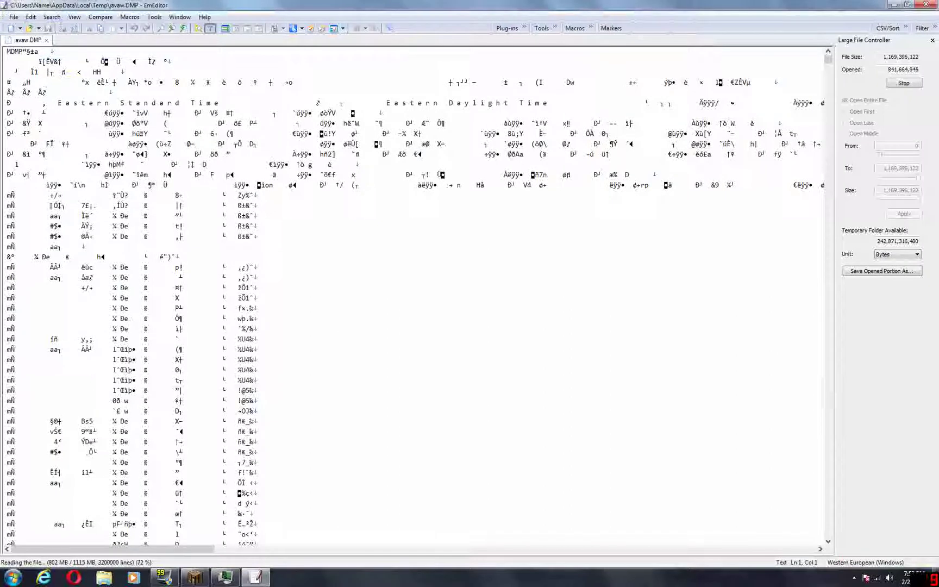
Search the javaw.DMP dump for 'Triggerbot' using EmEditor's Find dialog
key(ctrl+f)
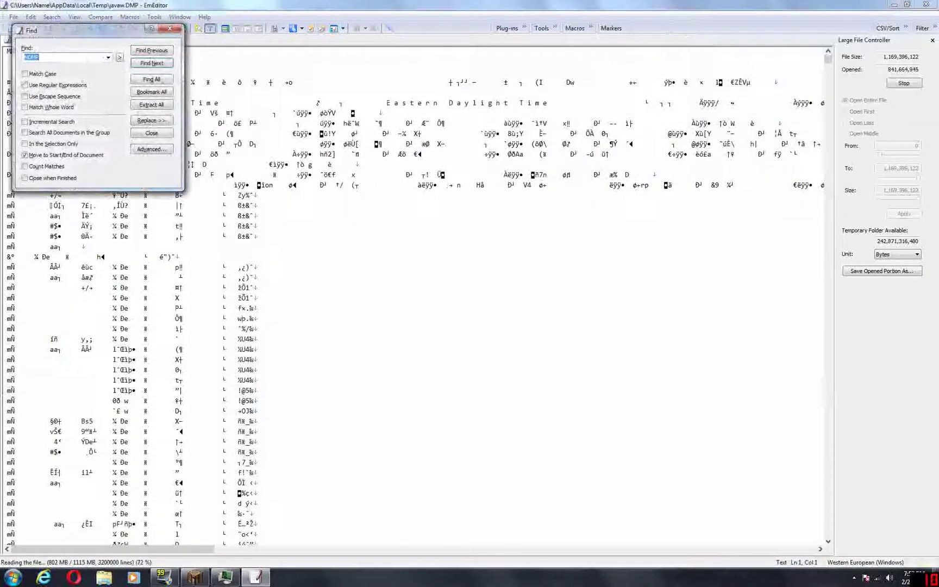
drag(80, 33, 419, 167)
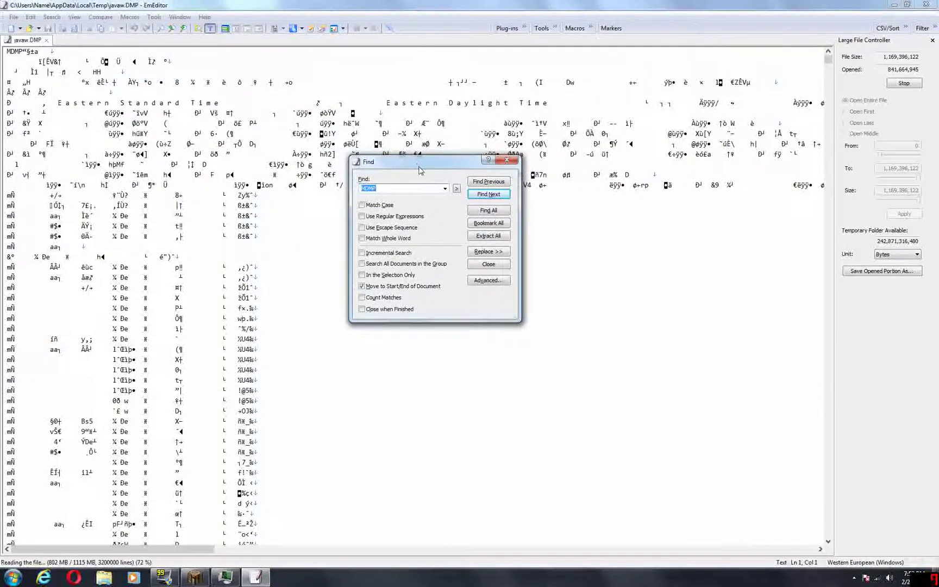
text(Tripgerbot)
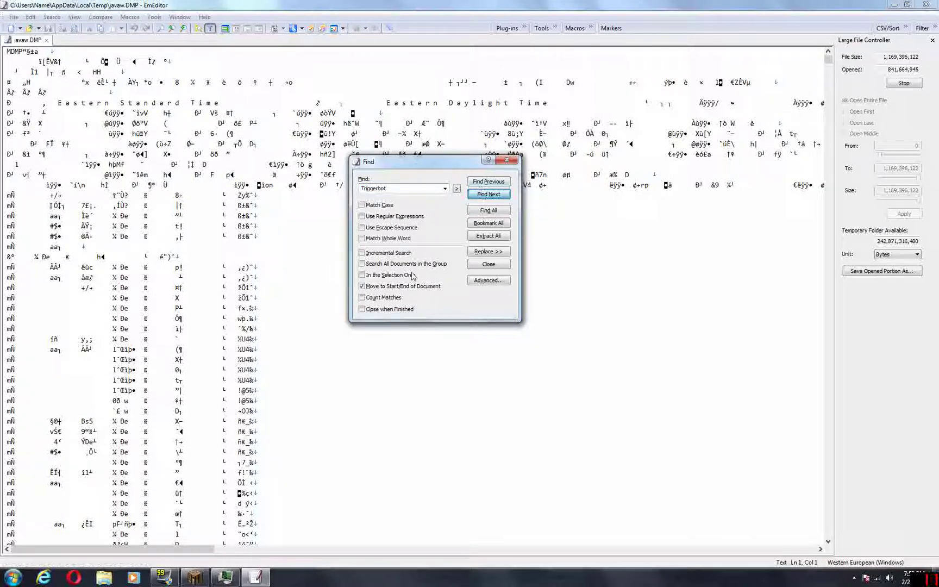
key(Return)
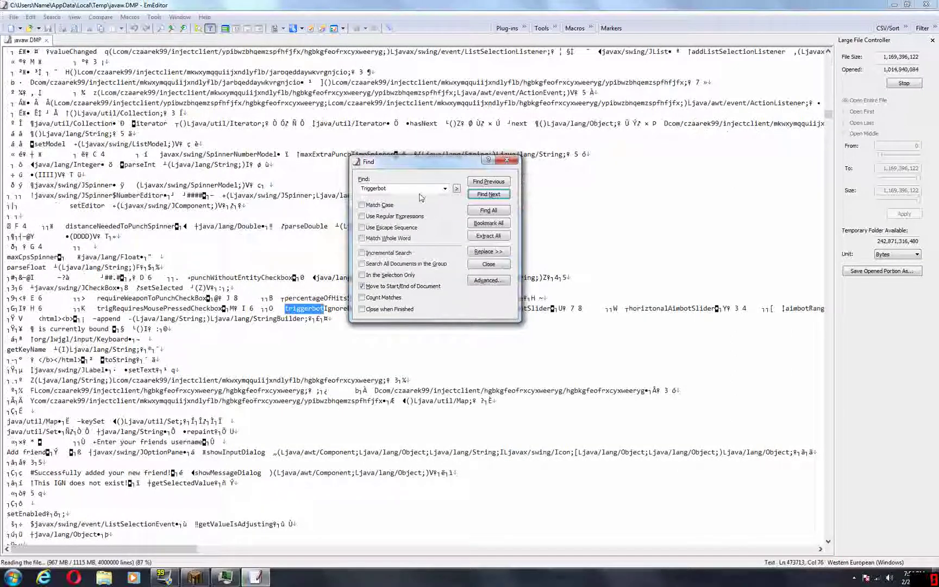
Replace the search term with 'Vel' and jump to the next Velocity match
drag(446, 162, 478, 161)
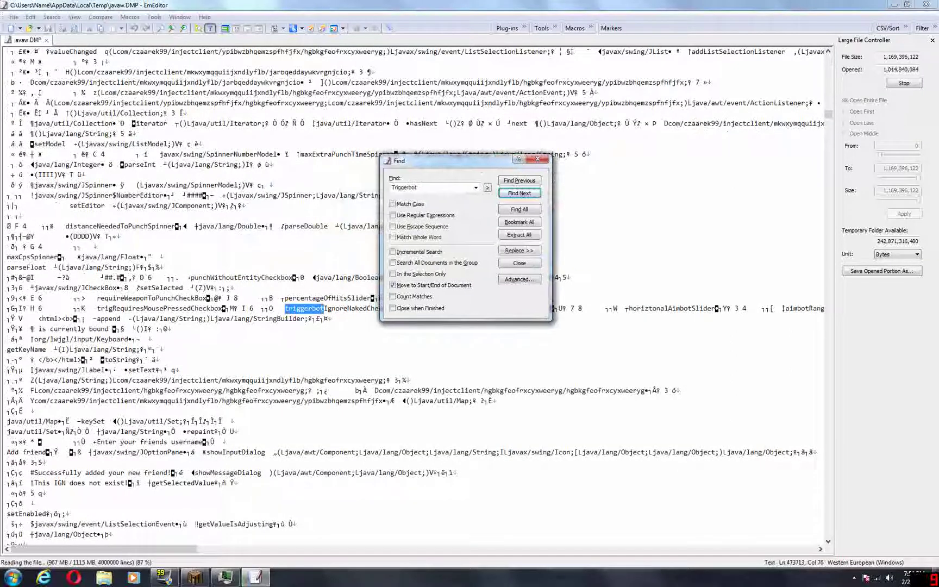
click(405, 187)
text(Velocity)
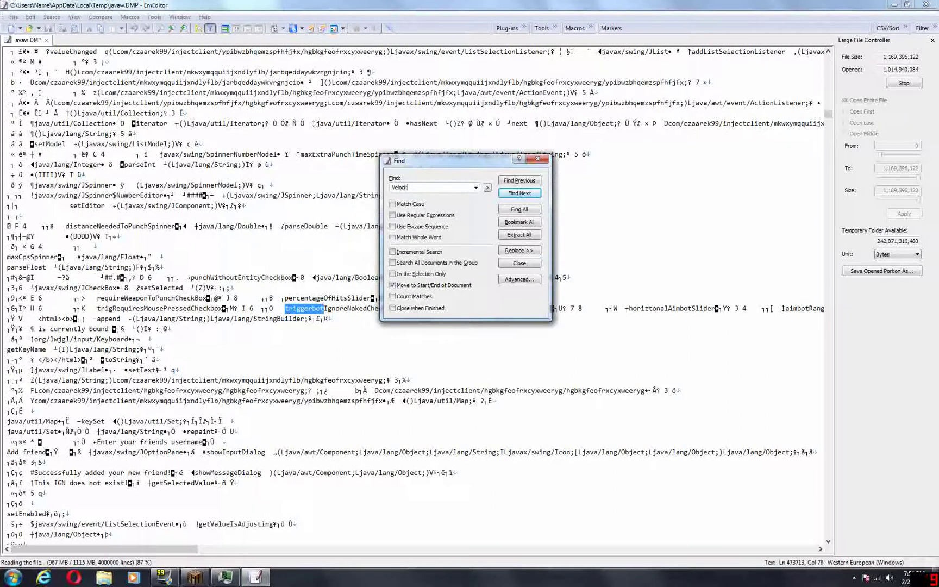
click(505, 195)
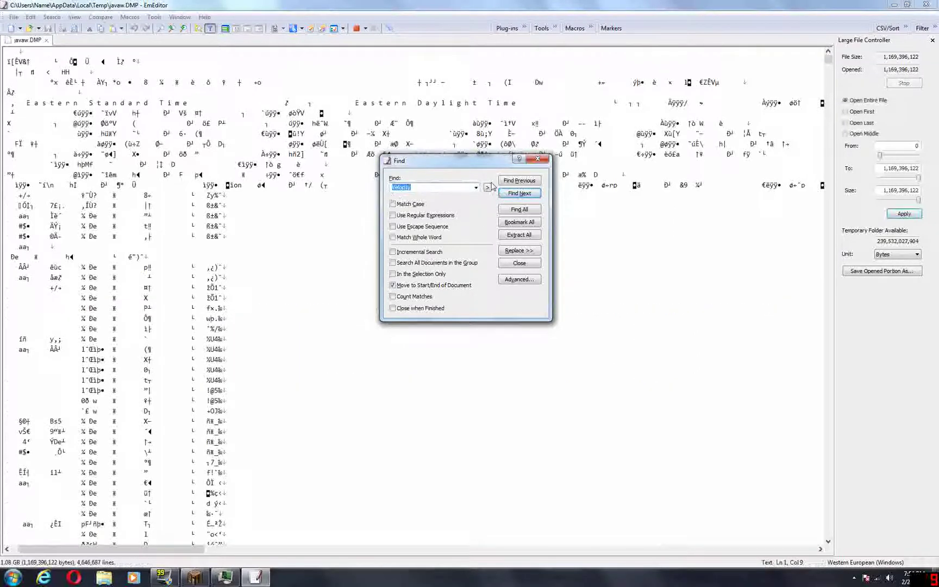
Search the dump for 'In' (Incognito), then 'Spook', landing on the SPOOKY string at line 1,234,222
text(Incognito)
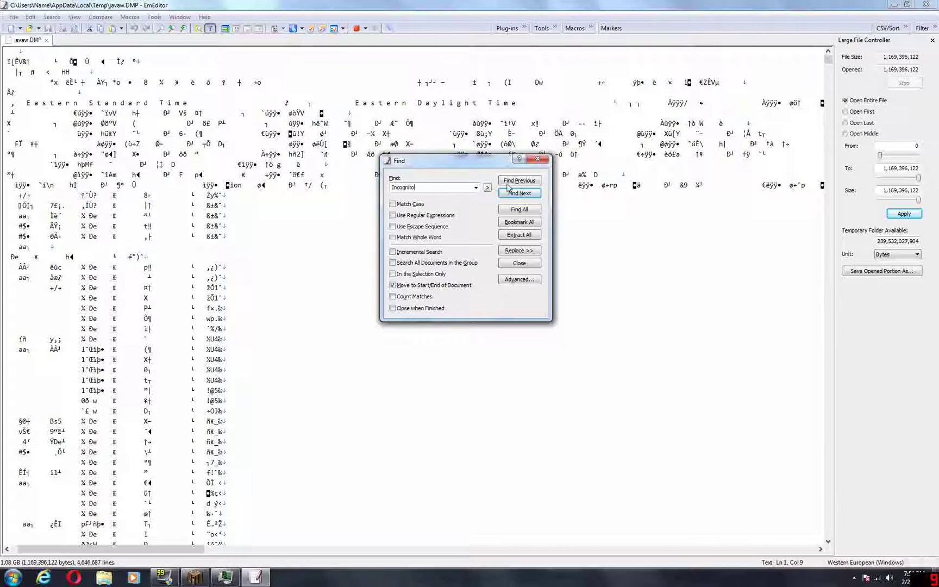
click(523, 194)
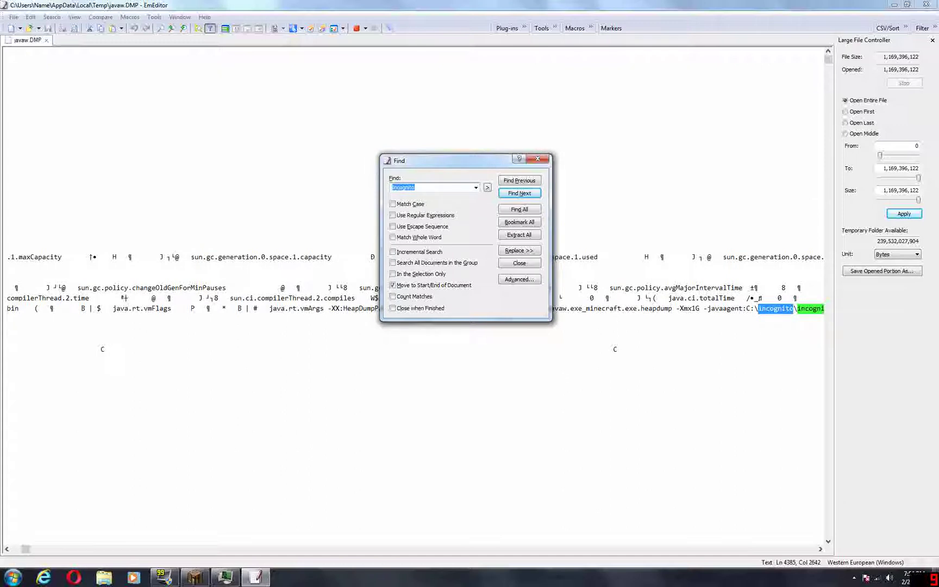
text(Spook)
key(Return)
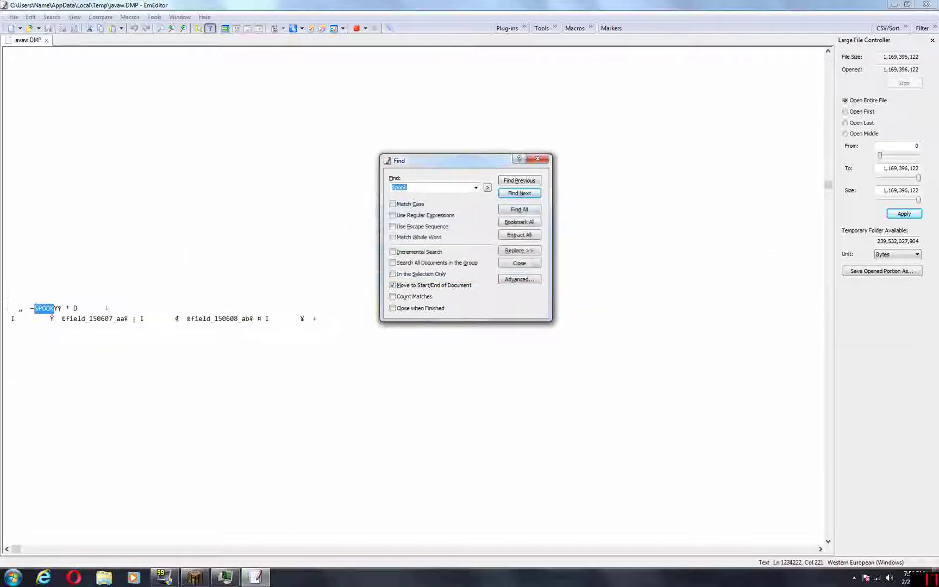
click(35, 308)
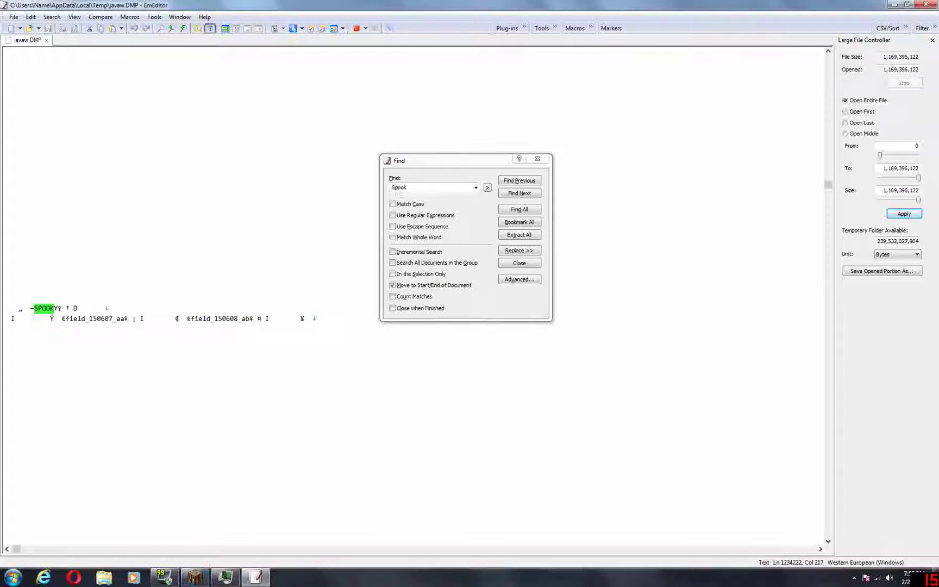
Switch to the Minecraft game, walk forward and open the chat
click(194, 577)
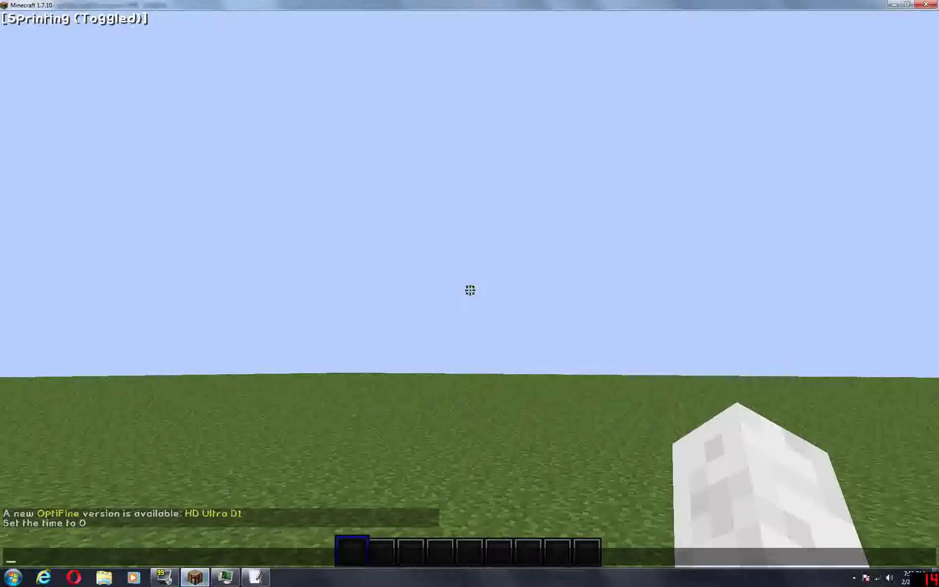
key(w)
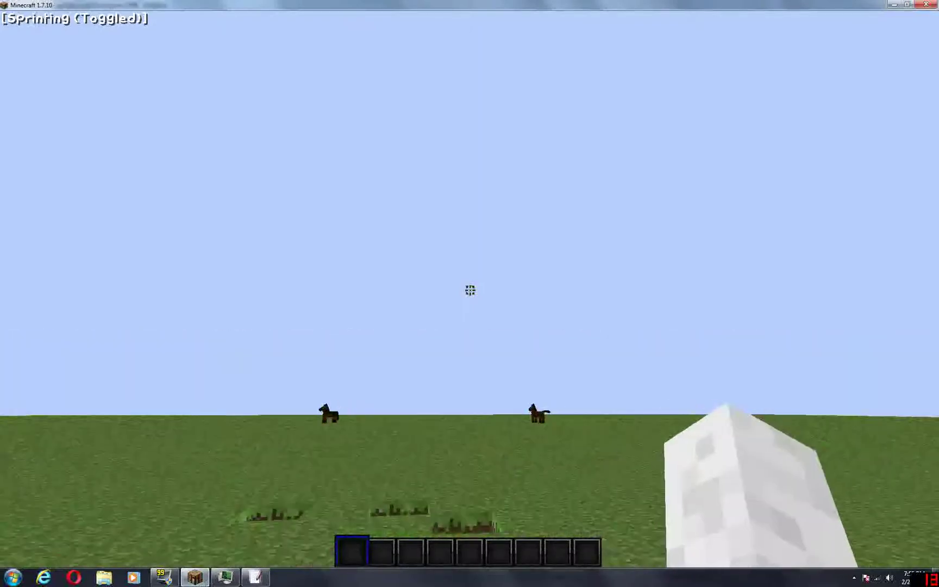
key(t)
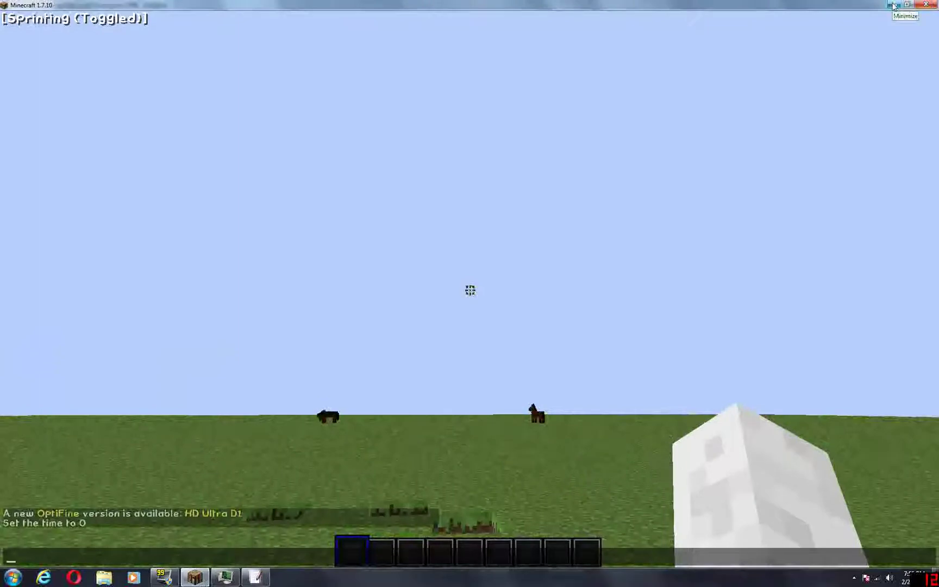
Minimize Minecraft, close the Find dialog, EmEditor and Task Manager, then launch Minecraft.exe from the desktop
click(893, 6)
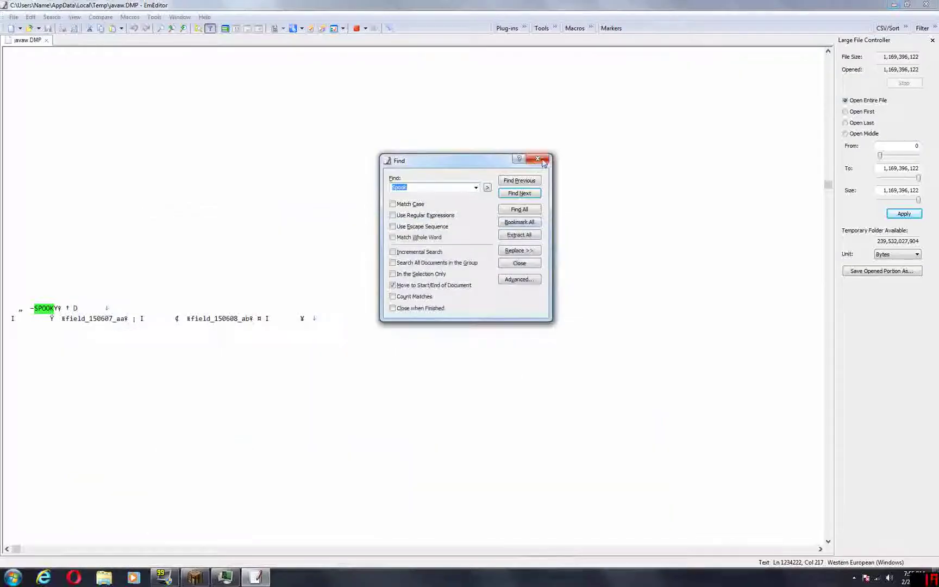
key(Escape)
click(925, 4)
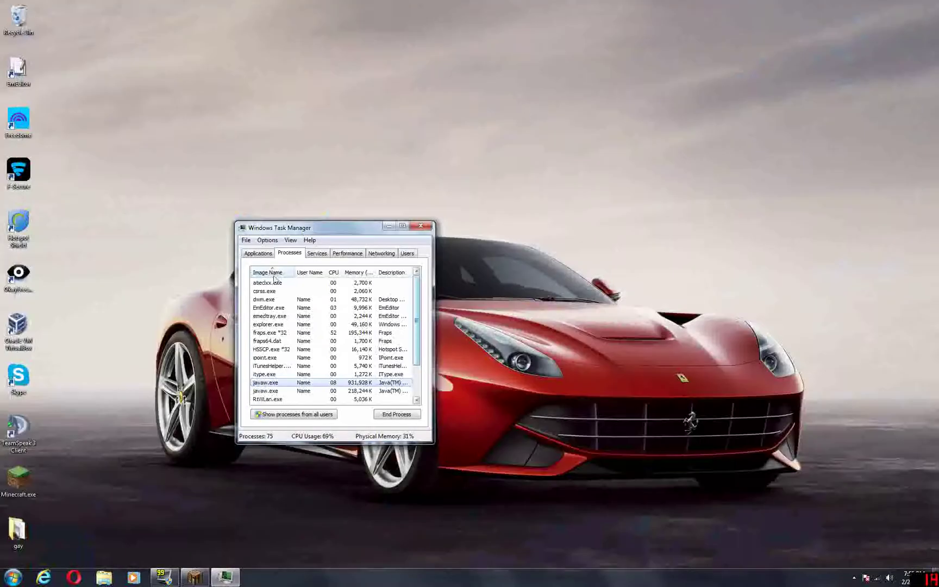
click(420, 225)
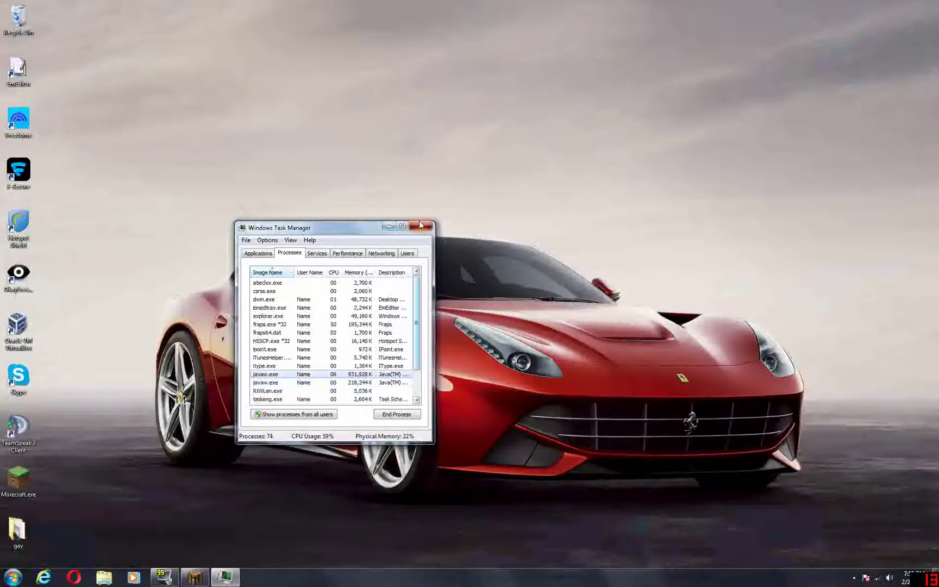
double_click(18, 479)
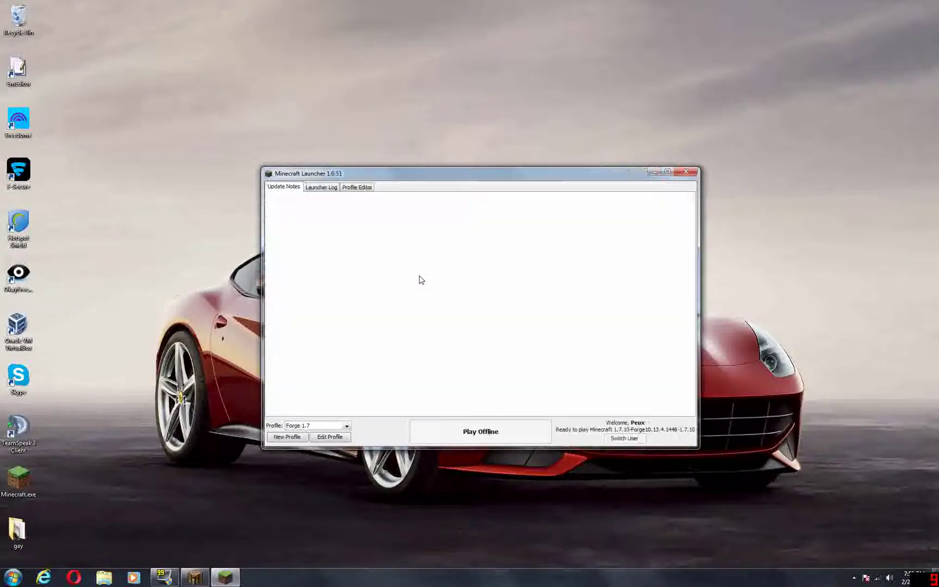
Open the Forge 1.7 profile editor and highlight the -javaagent incognito_cracked.jar JVM argument
click(329, 437)
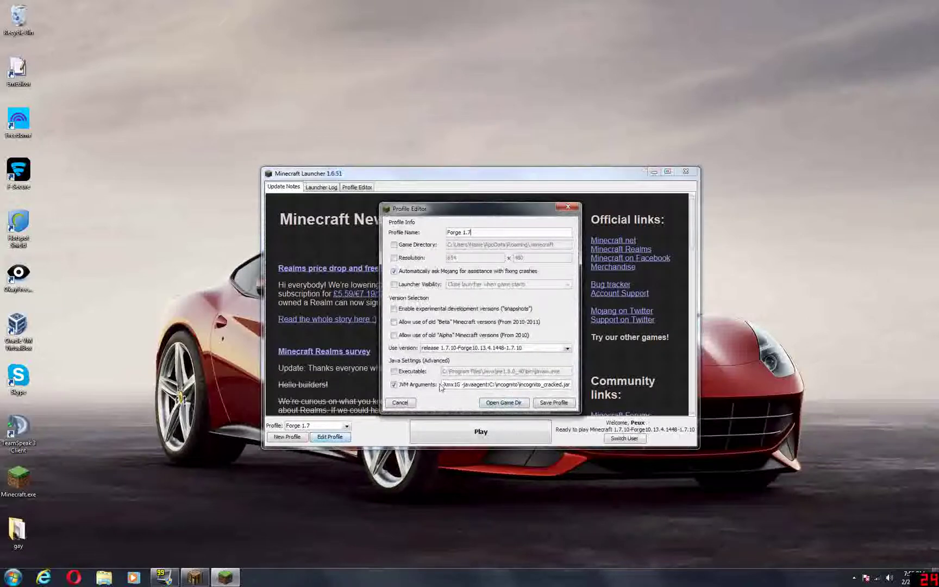
drag(460, 384, 578, 388)
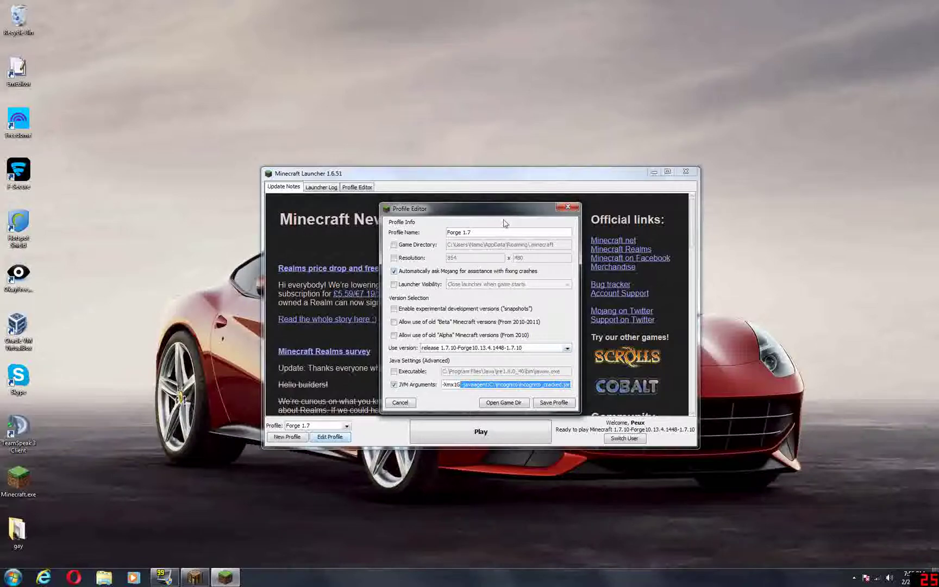
drag(517, 213, 397, 215)
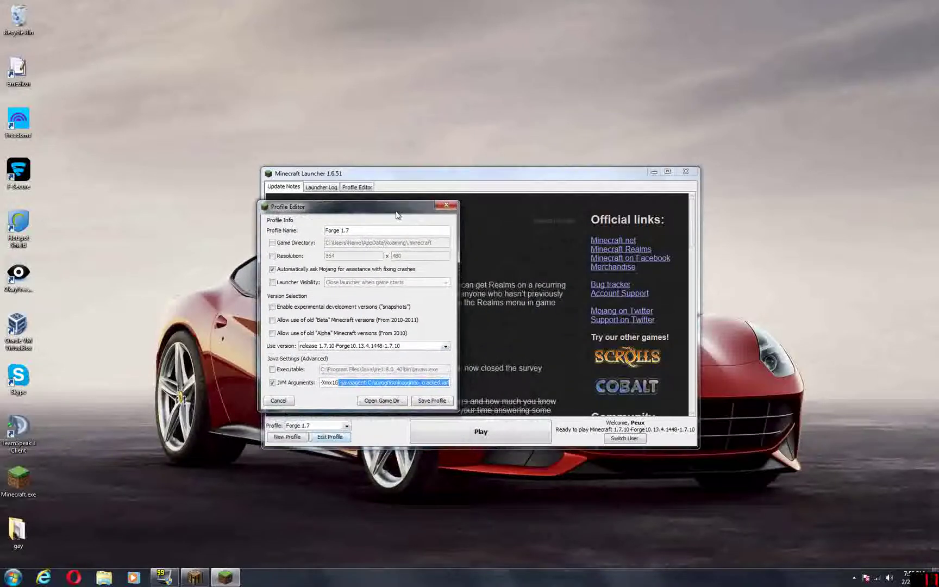
Close the Profile Editor and search the Start menu for 'wolfra' and 'nodus', finding no items
click(445, 207)
key(super)
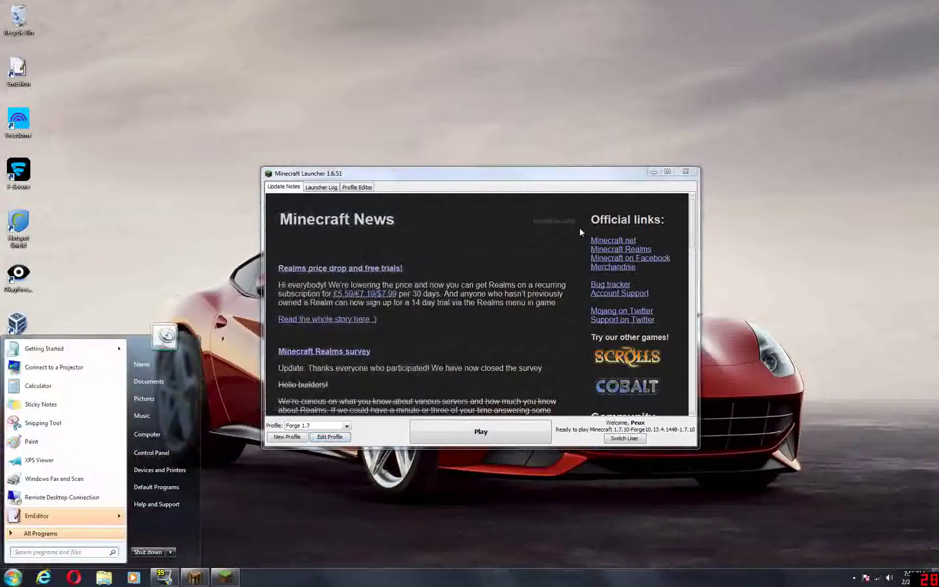
text(wolfra)
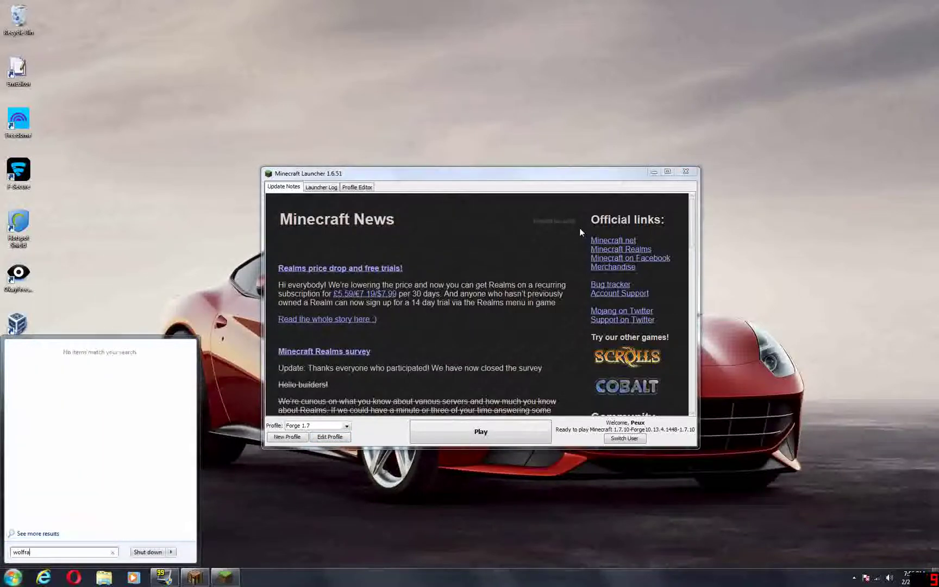
key(BackSpace)
key(BackSpace)
key(BackSpace)
key(BackSpace)
key(BackSpace)
key(BackSpace)
text(nodus)
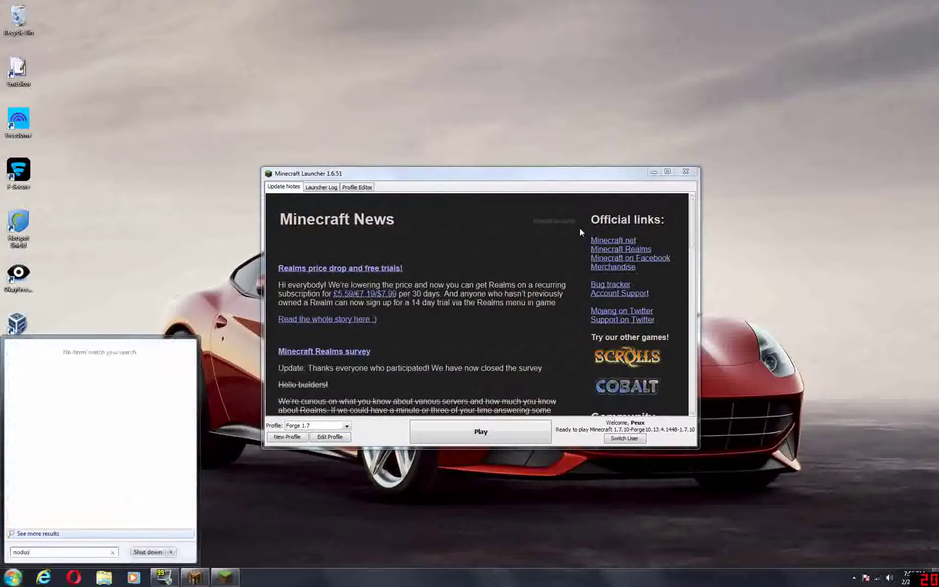
key(BackSpace)
key(BackSpace)
key(BackSpace)
key(BackSpace)
key(BackSpace)
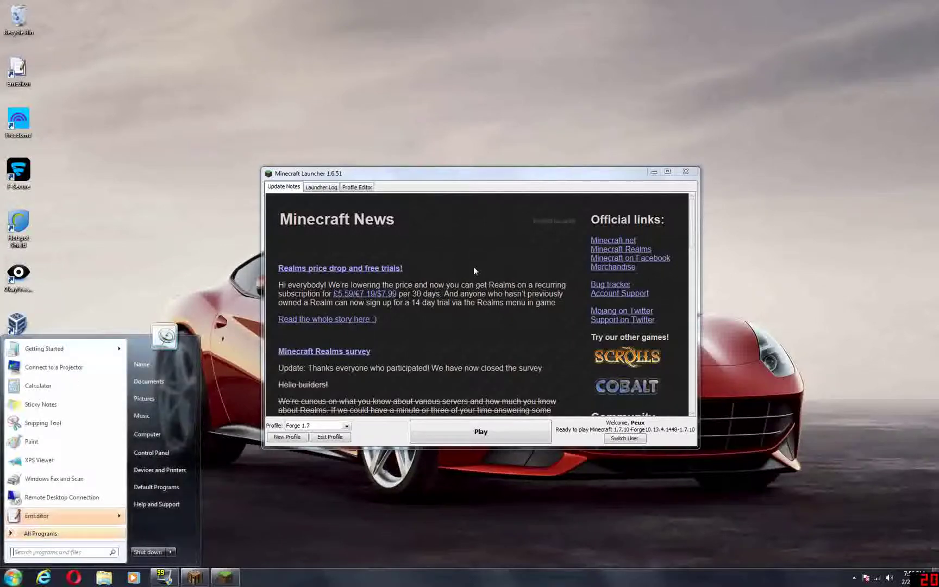
click(485, 267)
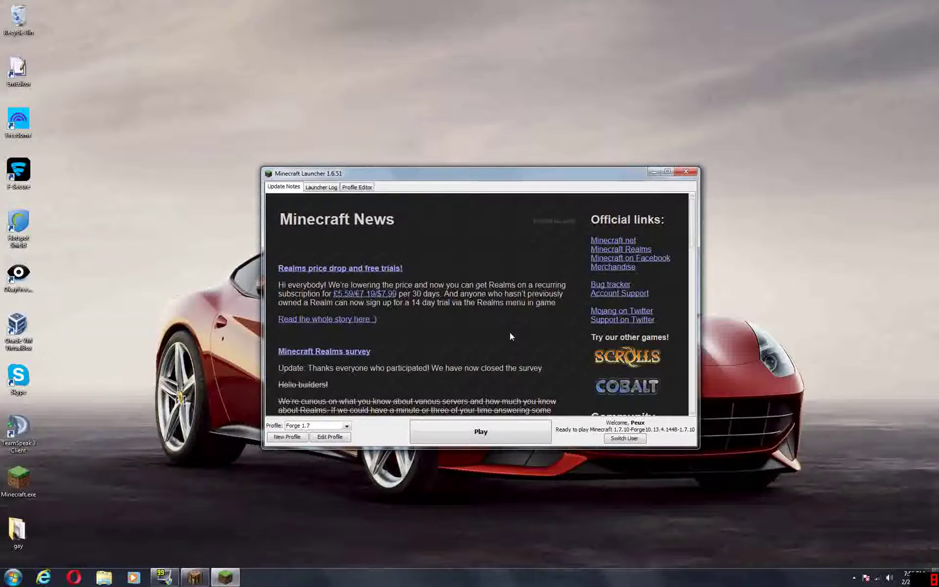
Restore the Minecraft 1.7.10 game window from the taskbar
click(195, 581)
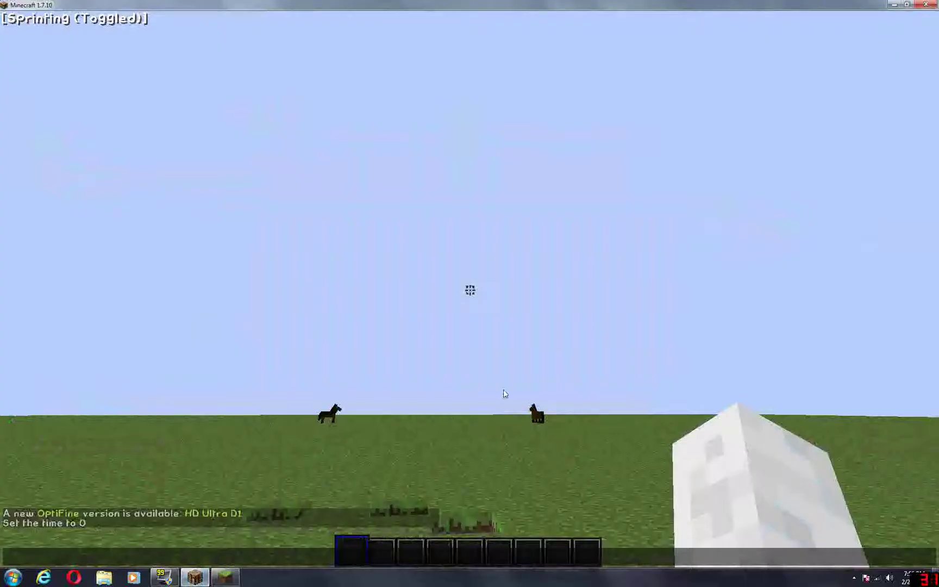